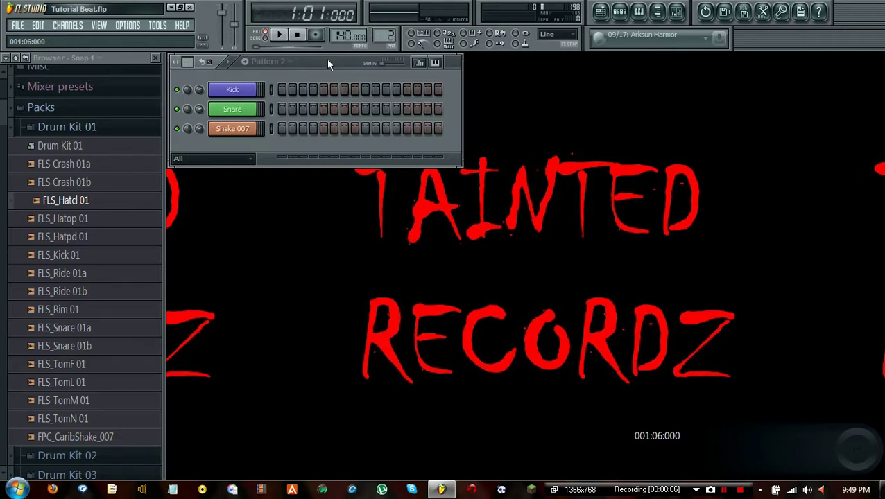
# Choose First Loop from the Channel Rack pattern list
pyautogui.click(284, 61)
pyautogui.click(284, 73)
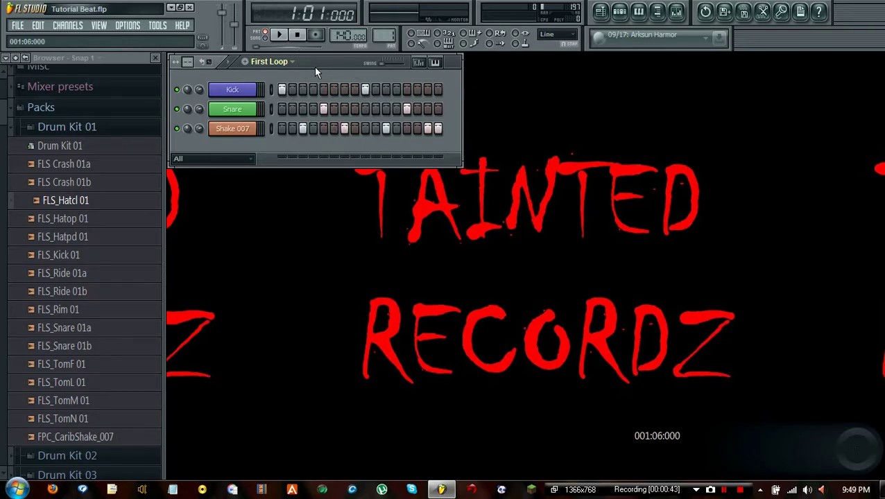
# Preview the Hatop, Crash 01b, Hatpd and Kick 01 samples, ending on FLS_Hatcl 01
pyautogui.click(107, 218)
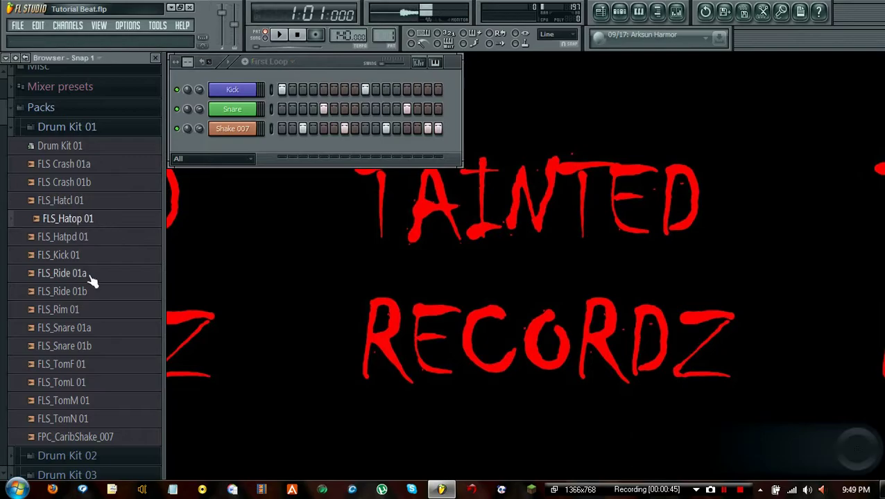
pyautogui.click(92, 276)
pyautogui.click(76, 182)
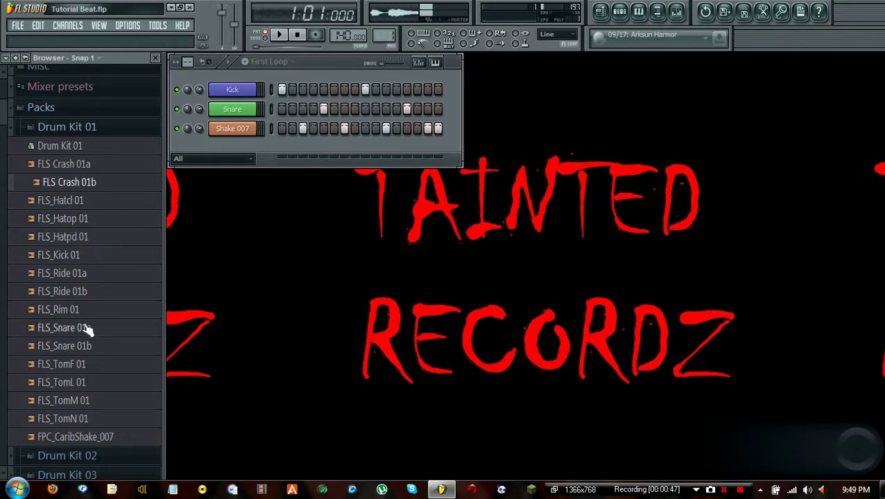
pyautogui.press('XF86AudioRaiseVolume')
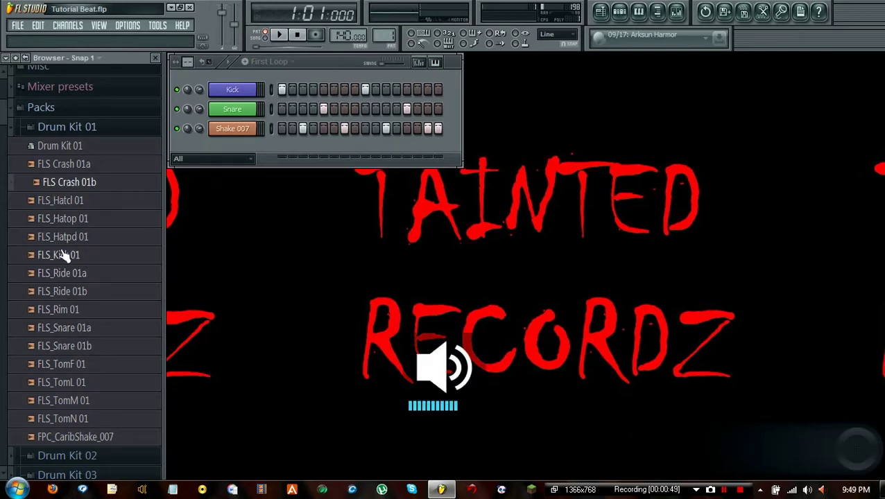
pyautogui.click(81, 236)
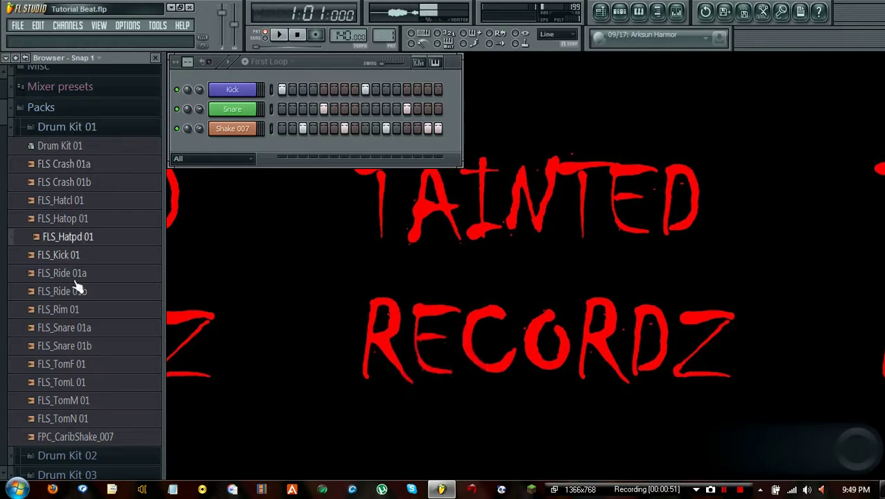
pyautogui.click(72, 255)
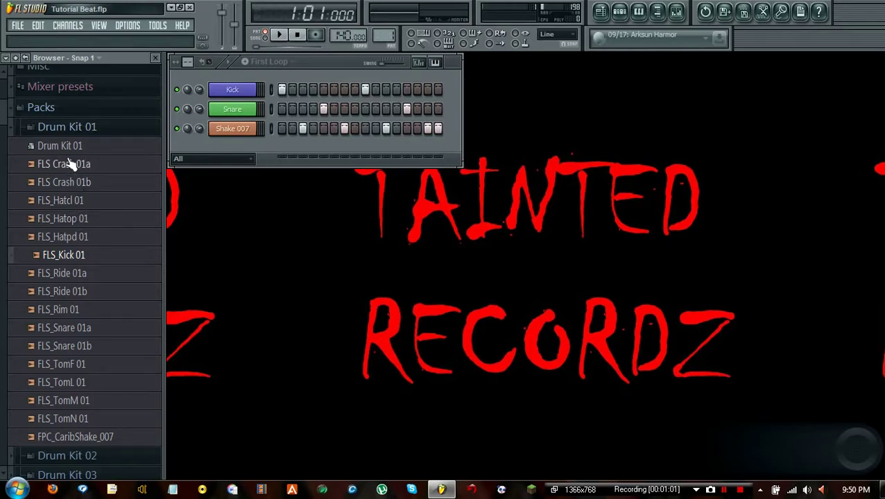
pyautogui.click(80, 200)
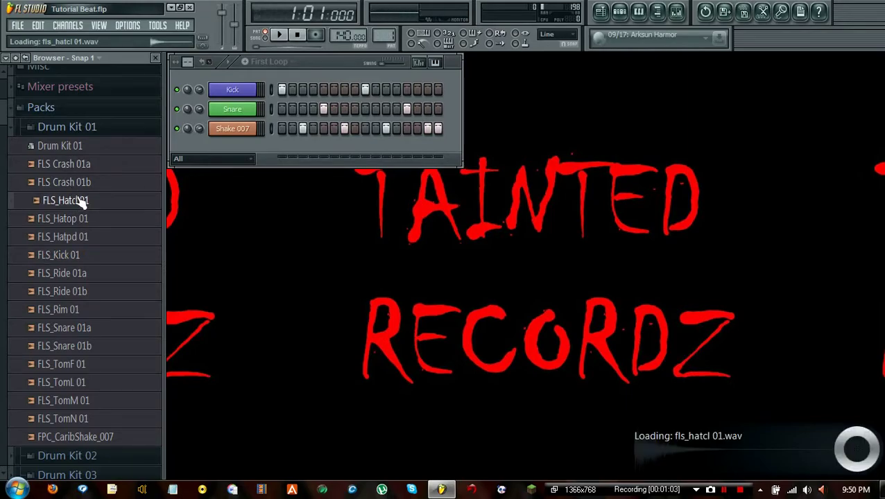
pyautogui.click(80, 201)
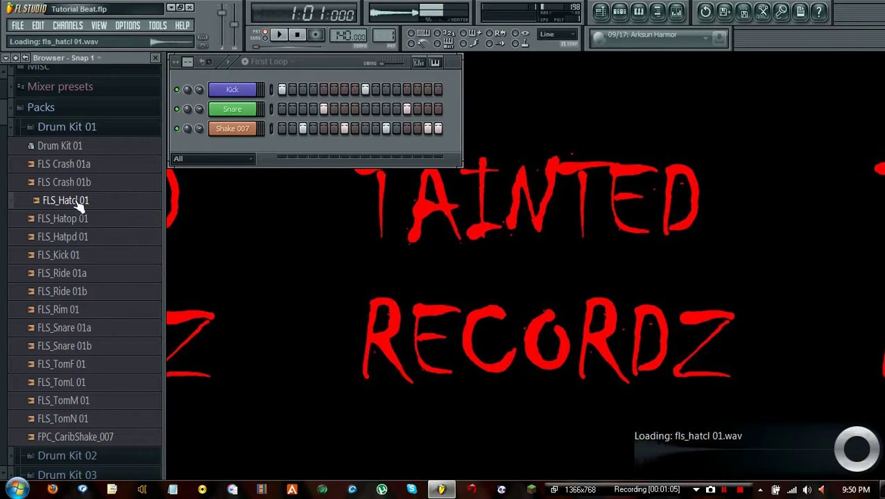
# Load FLS_Hatcl 01 into a new sampler channel named HatCL, coloured teal
pyautogui.rightClick(81, 201)
pyautogui.click(141, 255)
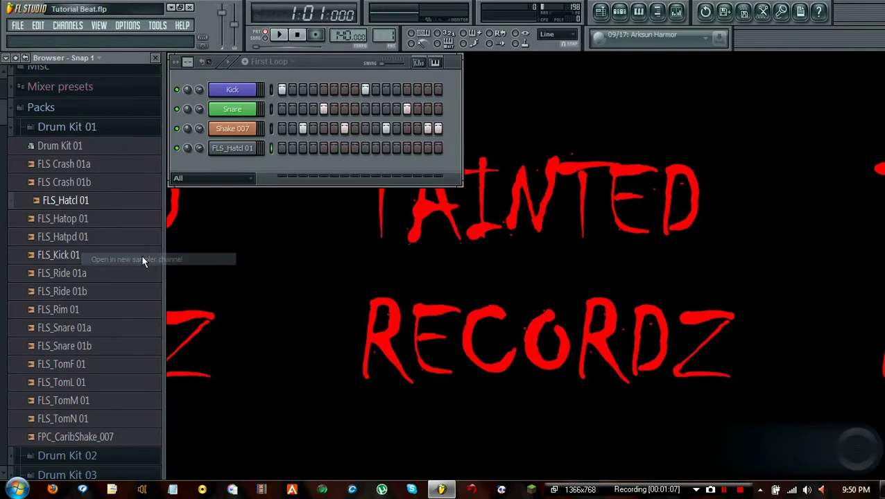
pyautogui.keyDown('shift'); pyautogui.click(232, 153); pyautogui.keyUp('shift')
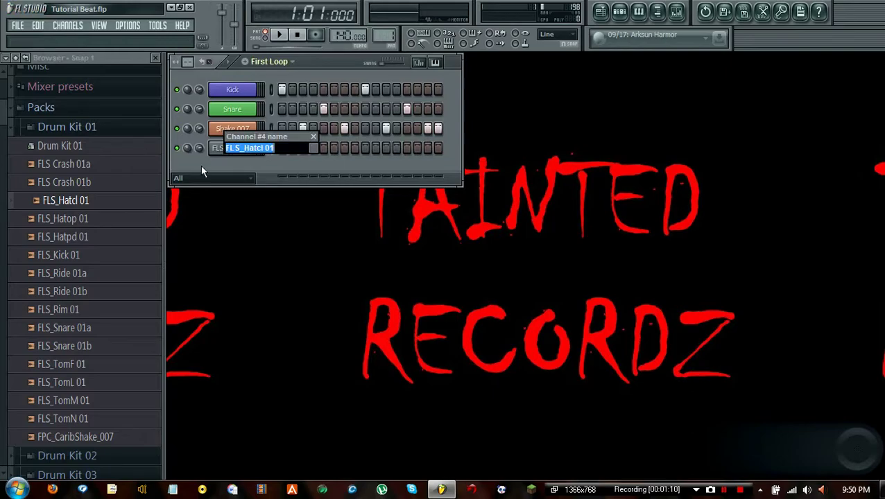
pyautogui.write('Hat')
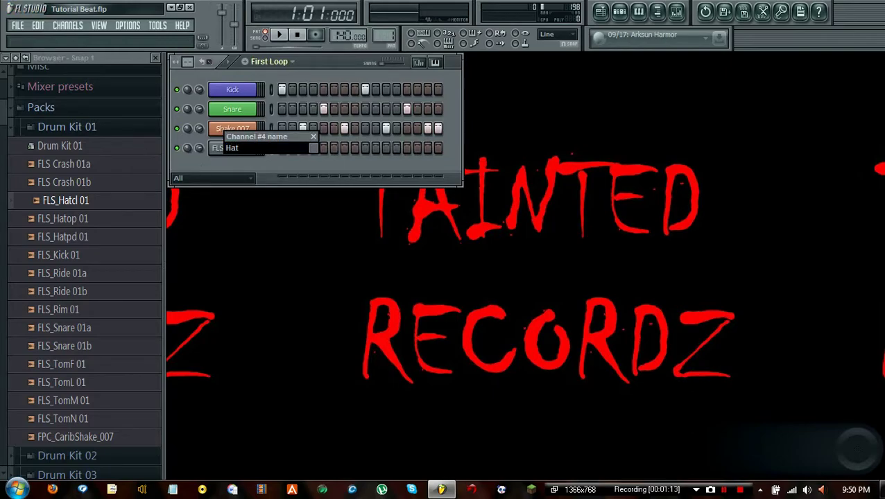
pyautogui.write('CL')
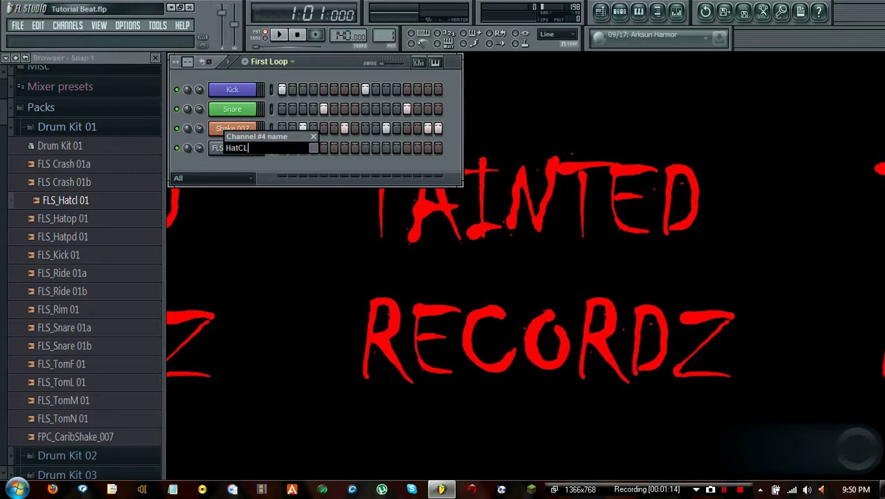
pyautogui.click(313, 148)
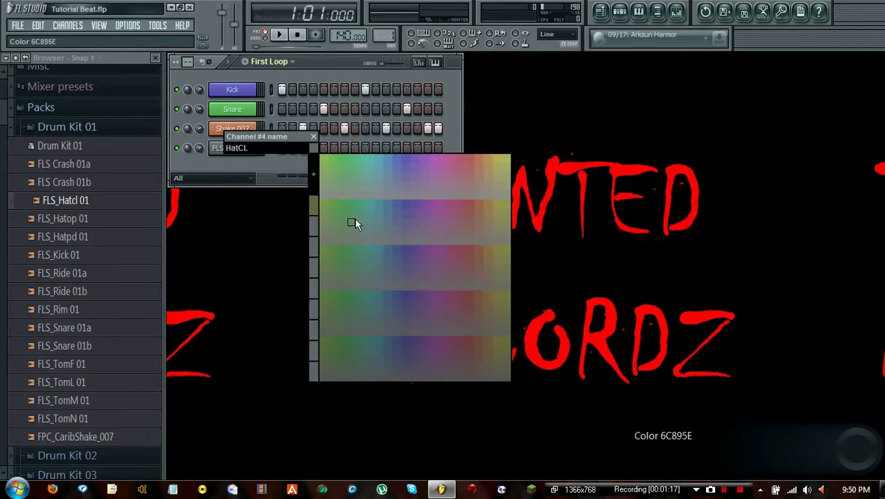
pyautogui.click(369, 204)
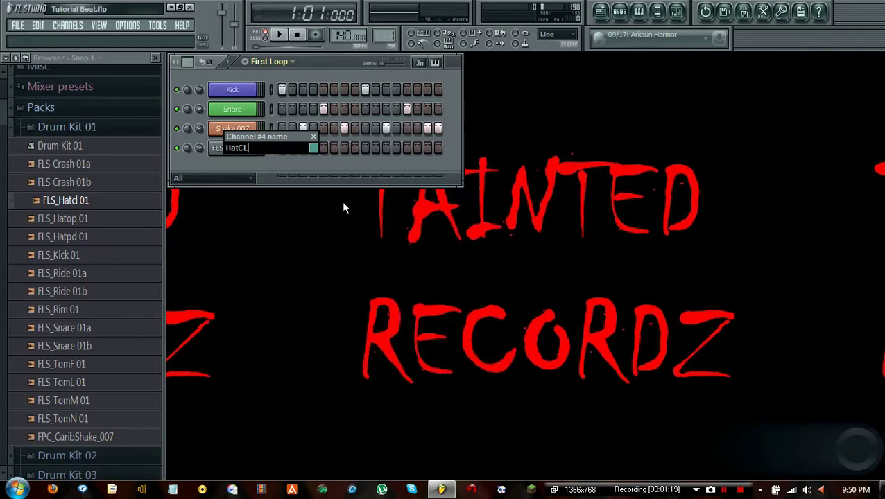
pyautogui.press('Return')
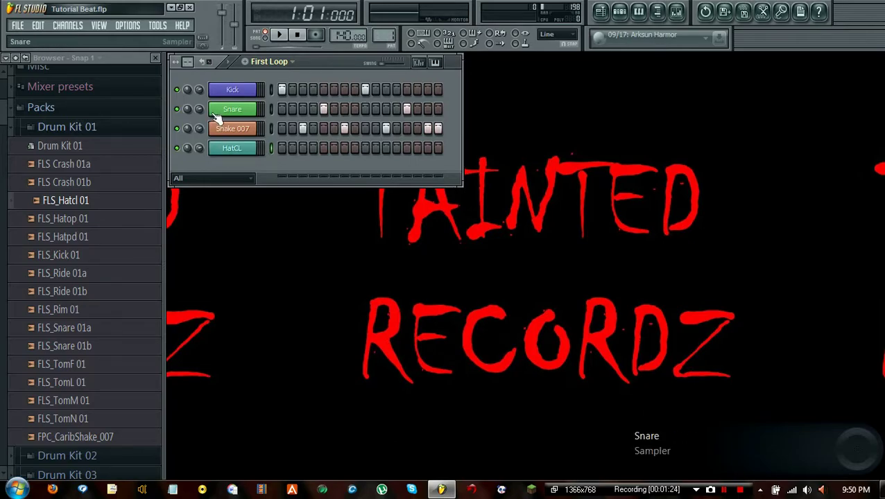
# Open the HatCL channel settings, move the window, and try the volume knob down and back up
pyautogui.click(234, 149)
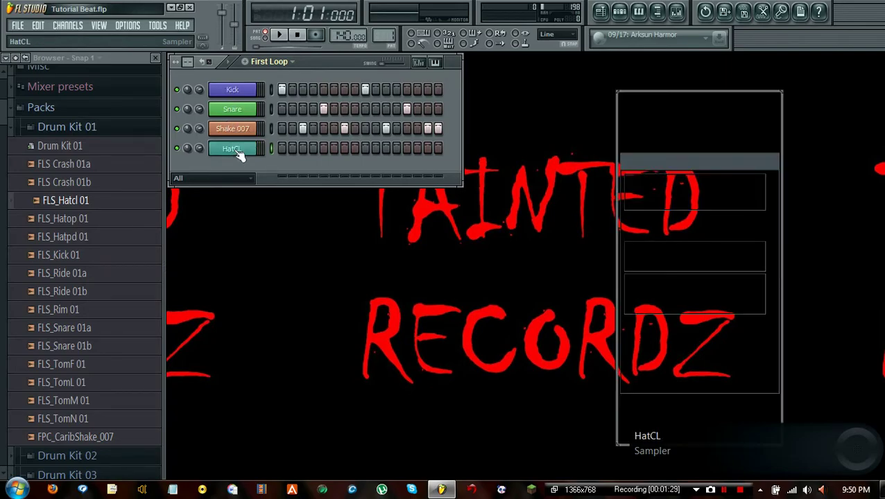
pyautogui.moveTo(682, 104); pyautogui.dragTo(529, 70)
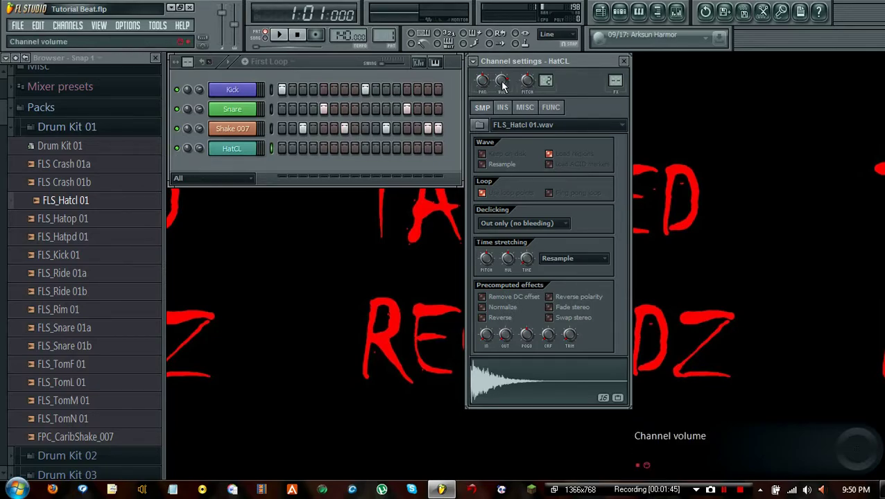
pyautogui.moveTo(503, 84); pyautogui.dragTo(503, 149)
pyautogui.moveTo(499, 83)
pyautogui.mouseDown()
pyautogui.moveTo(499, 24)
pyautogui.moveTo(500, 84)
pyautogui.mouseUp()
pyautogui.rightClick(501, 82)
pyautogui.click(495, 90)
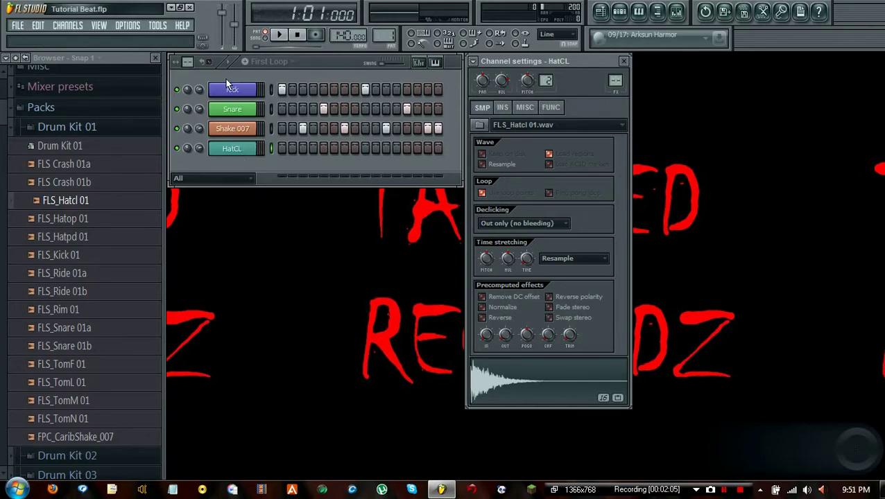
pyautogui.click(271, 149)
# Nudge the HatCL pitch down, check its pitch events, then reset the pitch
pyautogui.click(273, 128)
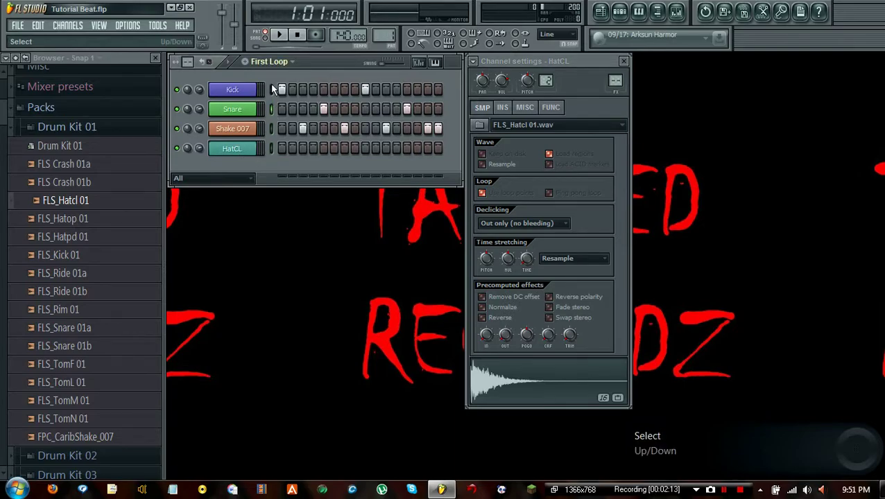
pyautogui.click(272, 149)
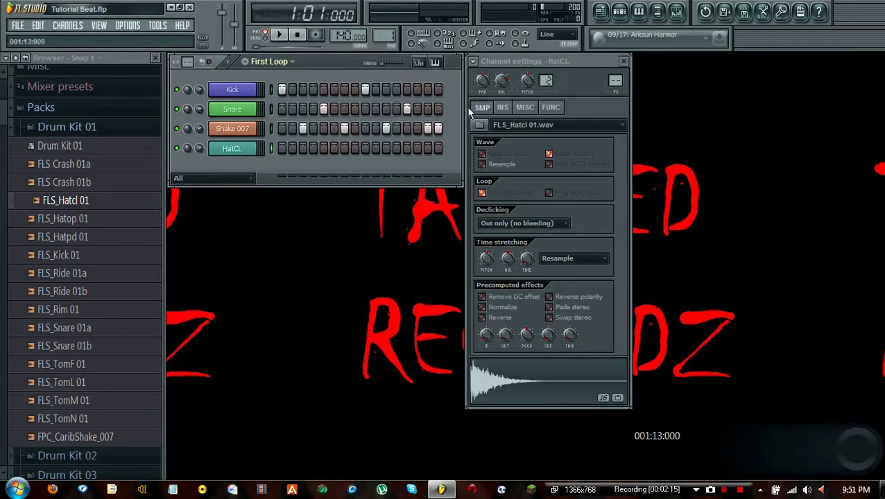
pyautogui.moveTo(526, 81); pyautogui.dragTo(525, 83)
pyautogui.rightClick(525, 81)
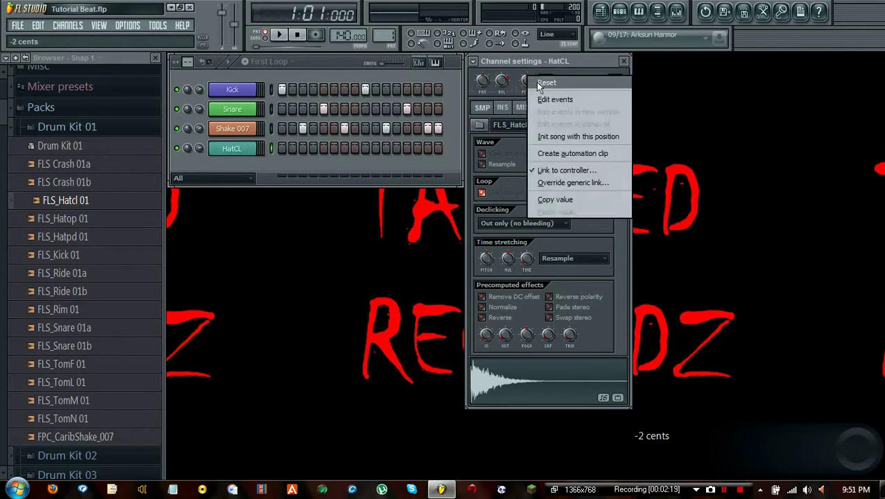
pyautogui.click(544, 94)
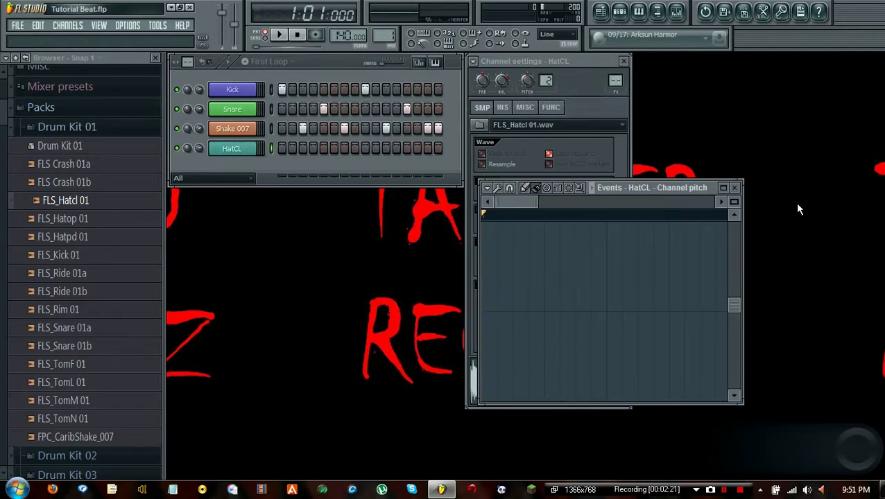
pyautogui.click(734, 187)
pyautogui.rightClick(524, 87)
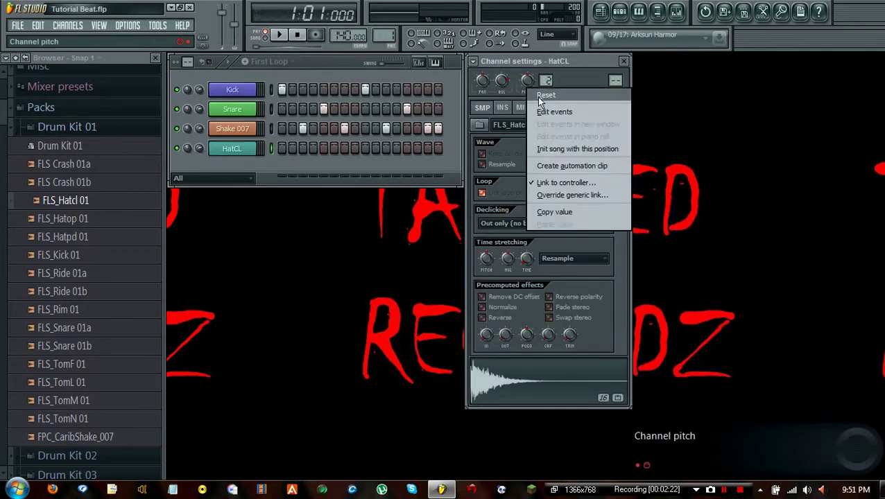
pyautogui.click(536, 96)
# Play First Loop, then drop the HatCL pitch to -200 cents and play it again
pyautogui.click(282, 150)
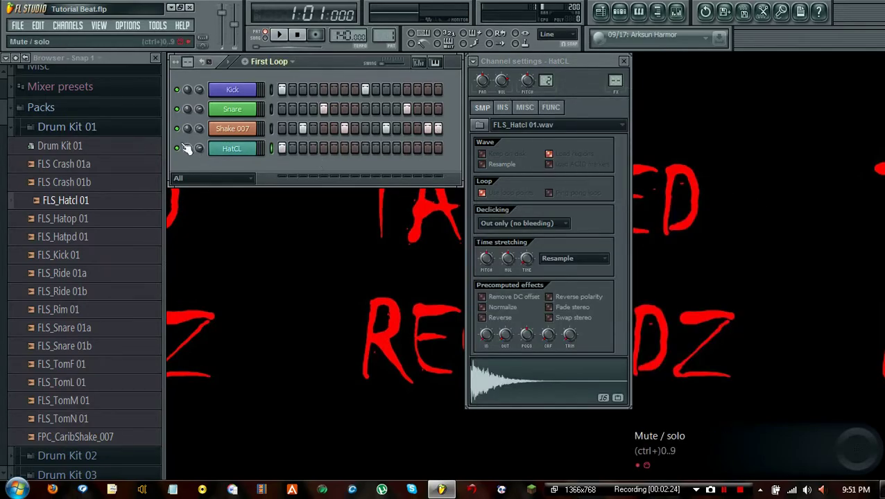
pyautogui.rightClick(187, 148)
pyautogui.click(281, 148)
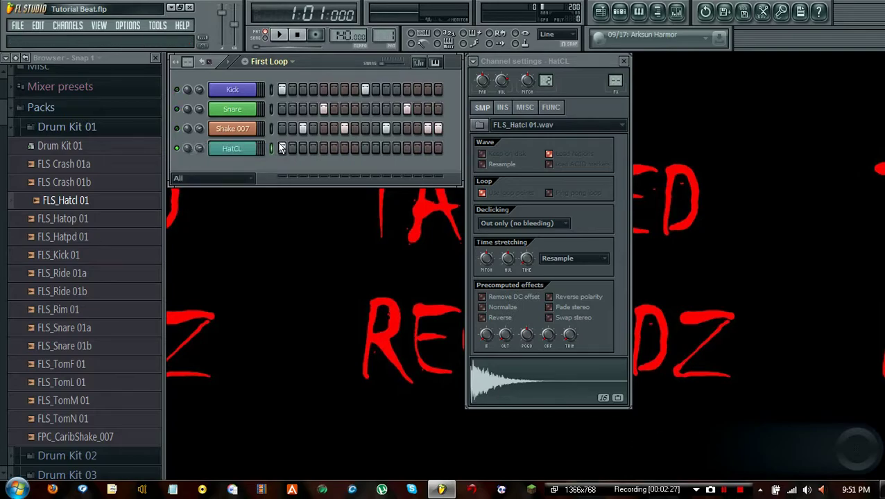
pyautogui.click(278, 34)
pyautogui.click(297, 34)
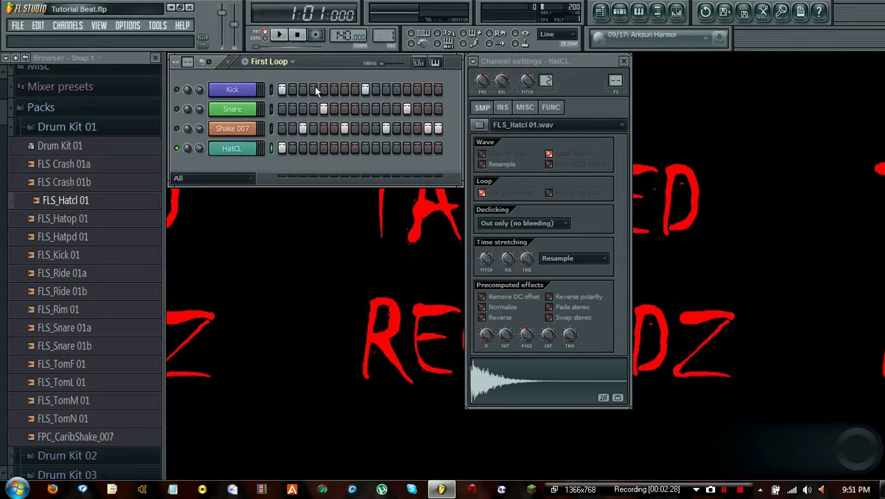
pyautogui.click(525, 78)
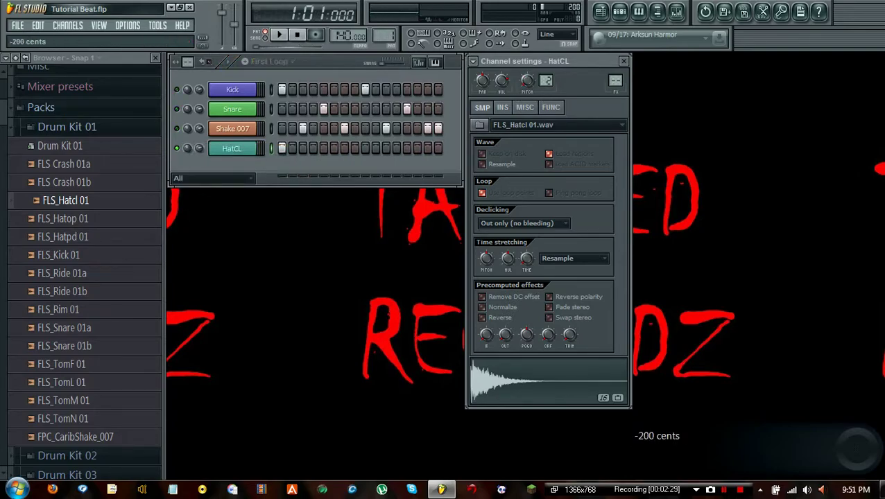
pyautogui.click(283, 35)
pyautogui.click(297, 33)
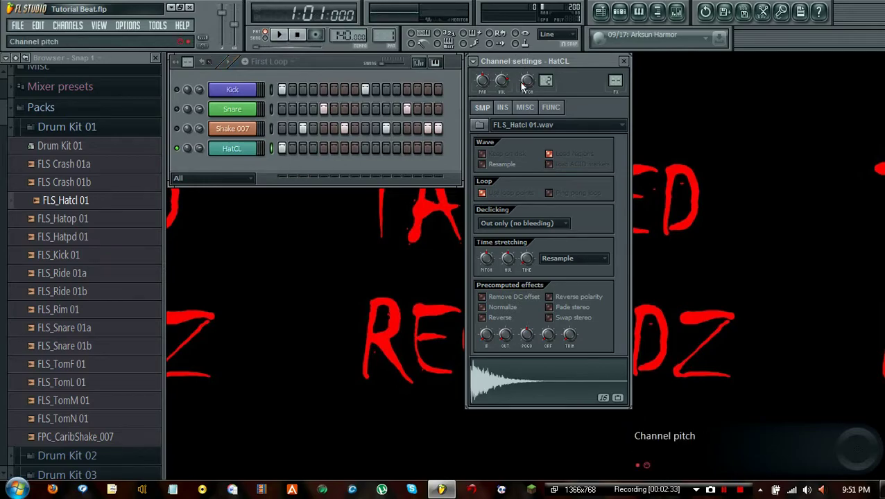
# Return the HatCL pitch to 0 cents and replay the pattern
pyautogui.moveTo(526, 80)
pyautogui.mouseDown()
pyautogui.moveTo(527, 66)
pyautogui.moveTo(529, 84)
pyautogui.mouseUp()
pyautogui.click(278, 35)
pyautogui.click(297, 35)
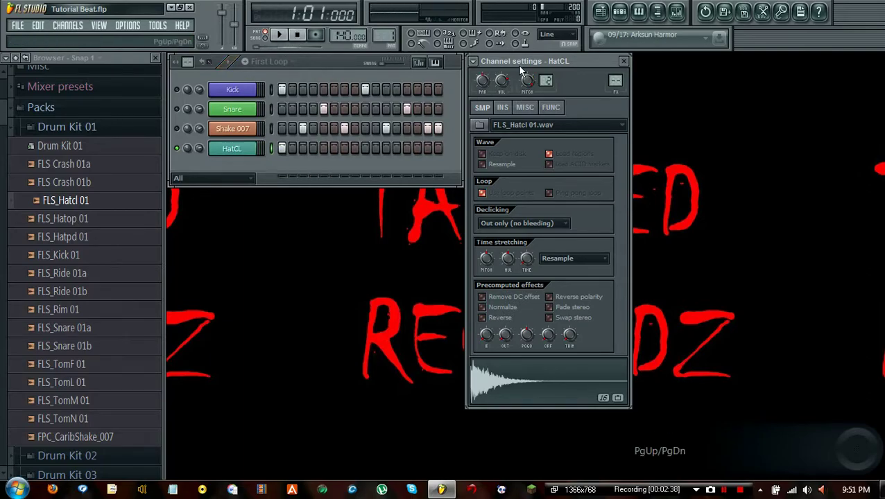
pyautogui.rightClick(527, 81)
pyautogui.click(549, 67)
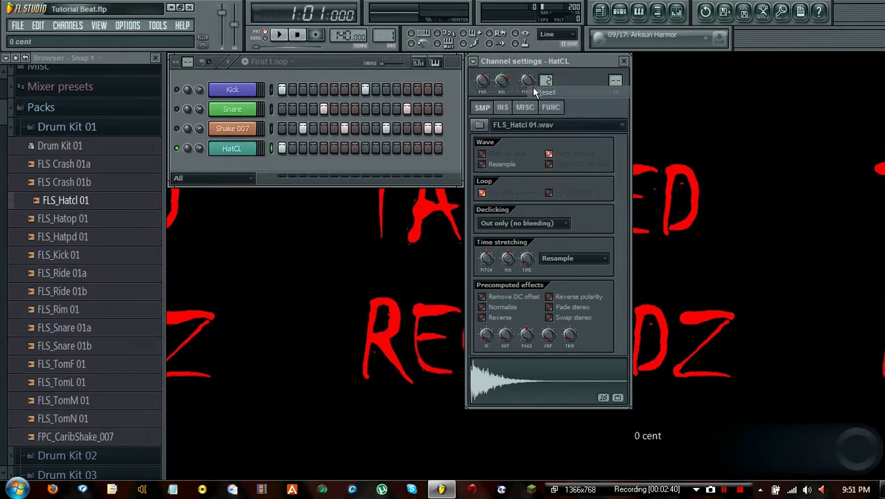
pyautogui.click(279, 35)
pyautogui.click(297, 35)
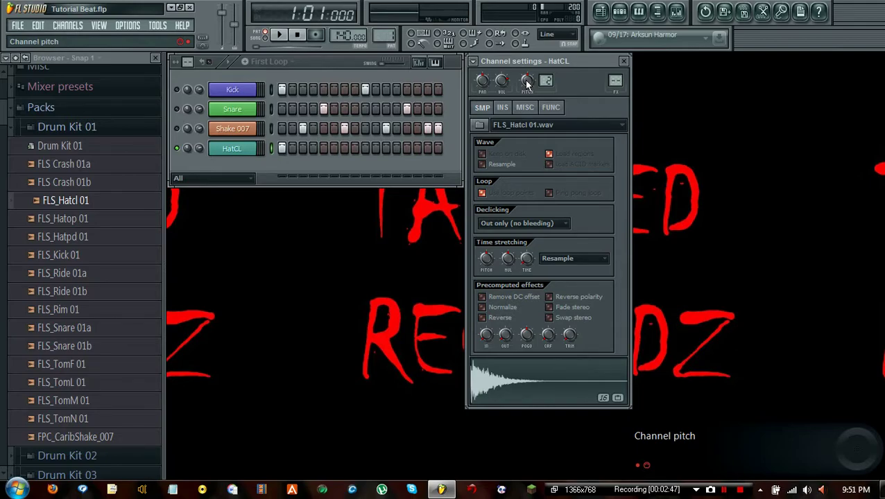
# Lower the HatCL pitch to -86, then -186 cents, and reset it to 0
pyautogui.moveTo(527, 82)
pyautogui.mouseDown()
pyautogui.moveTo(530, 91)
pyautogui.moveTo(527, 83)
pyautogui.mouseUp()
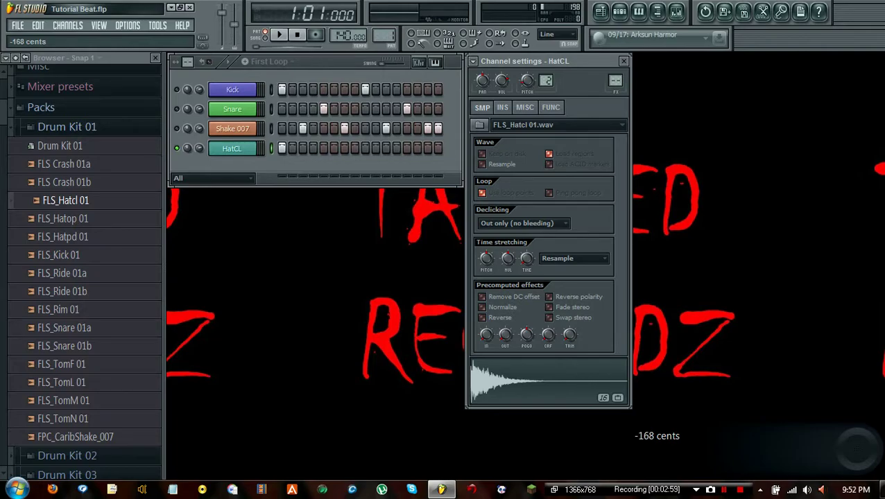
pyautogui.moveTo(526, 84); pyautogui.dragTo(527, 89)
pyautogui.rightClick(527, 82)
pyautogui.click(536, 88)
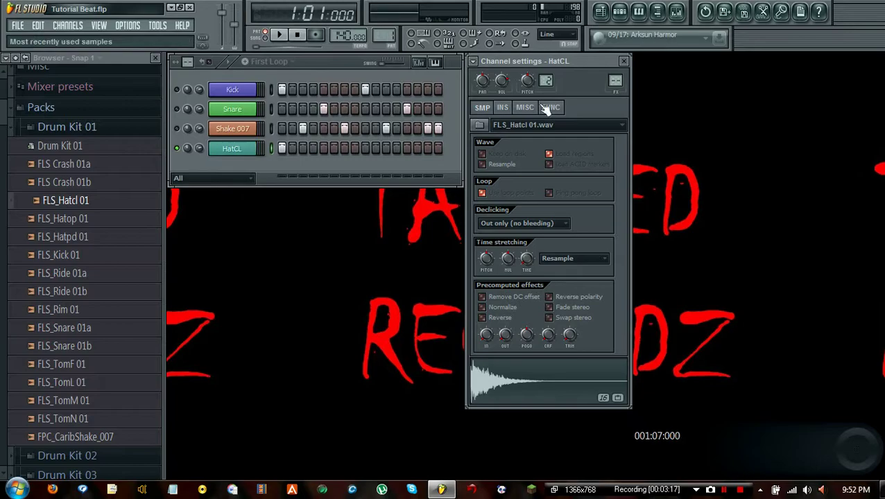
# Close the HatCL channel settings window and bring up the HatCL piano roll
pyautogui.click(623, 61)
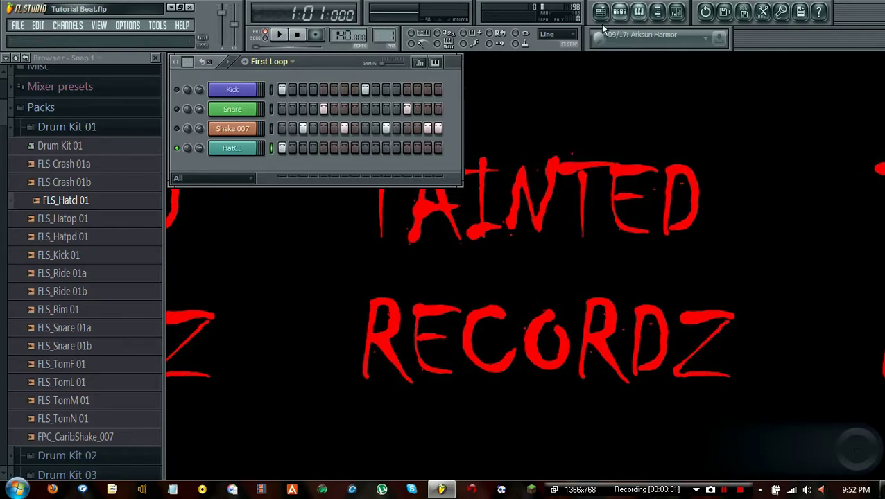
pyautogui.click(637, 12)
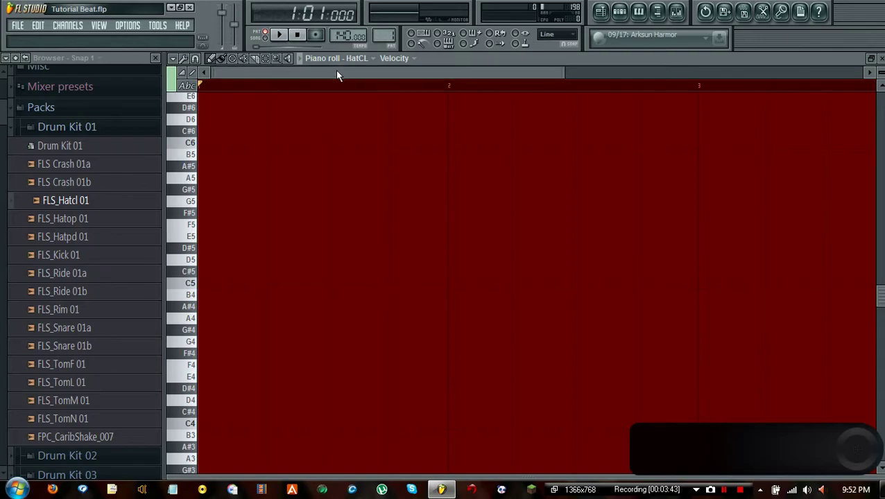
pyautogui.click(174, 59)
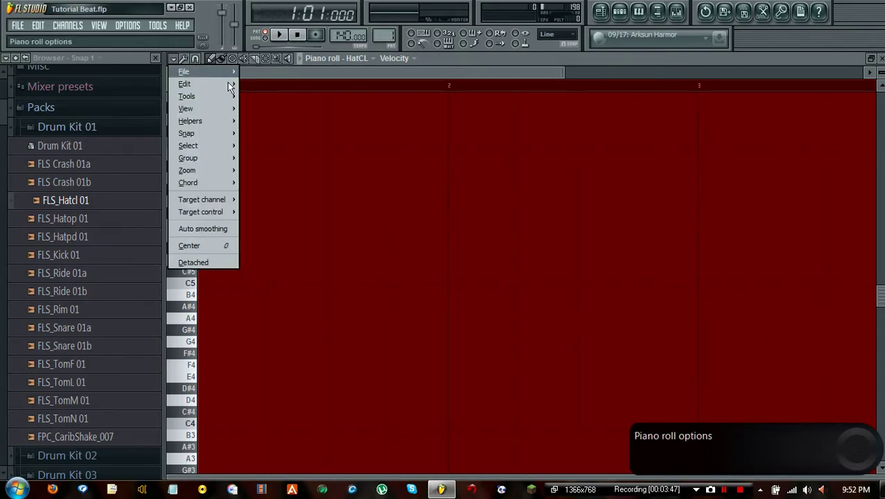
pyautogui.moveTo(228, 109)
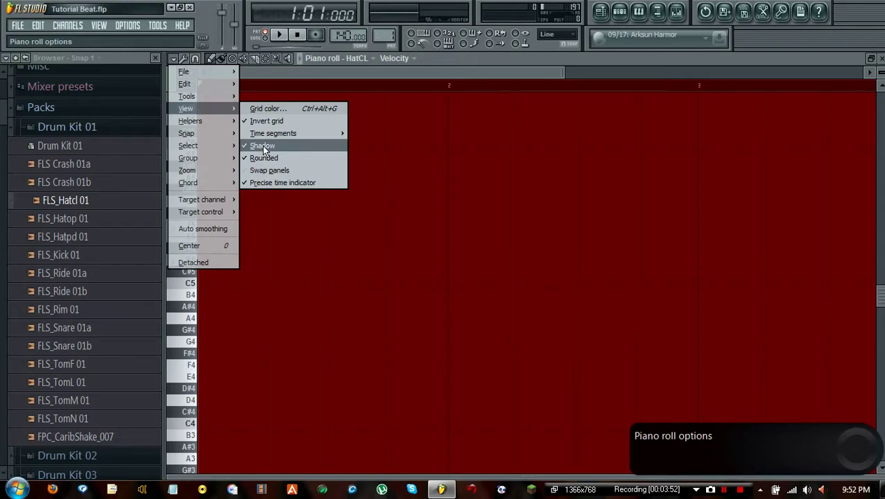
pyautogui.moveTo(262, 133)
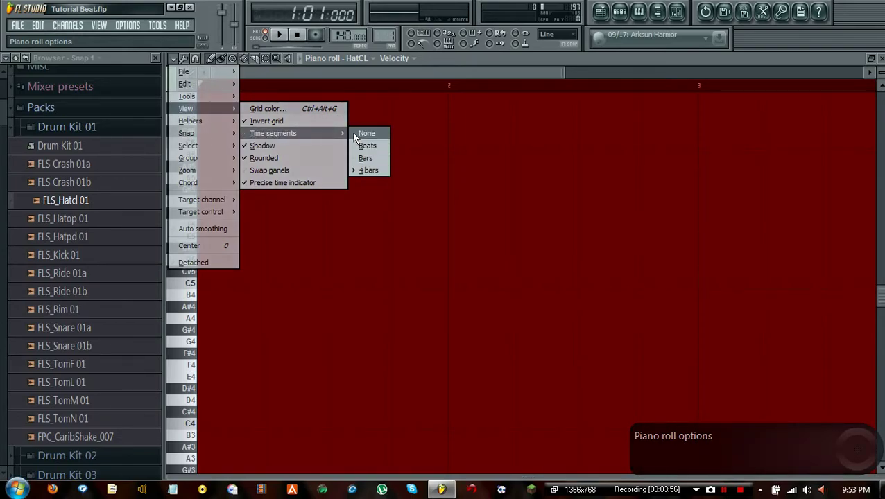
pyautogui.click(266, 111)
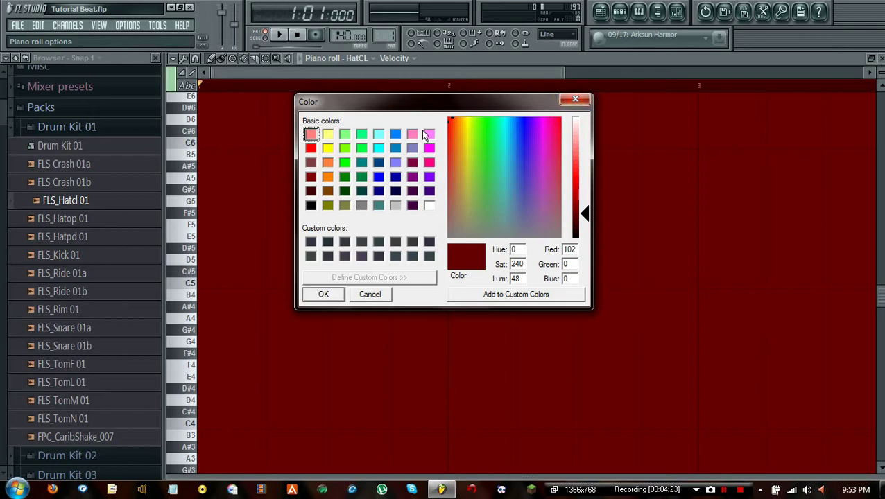
pyautogui.click(575, 99)
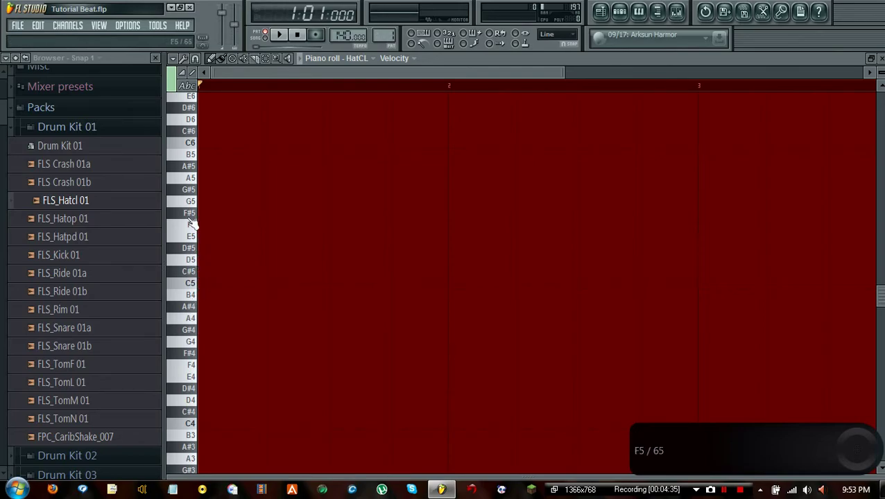
pyautogui.scroll(-10, 199, 277)
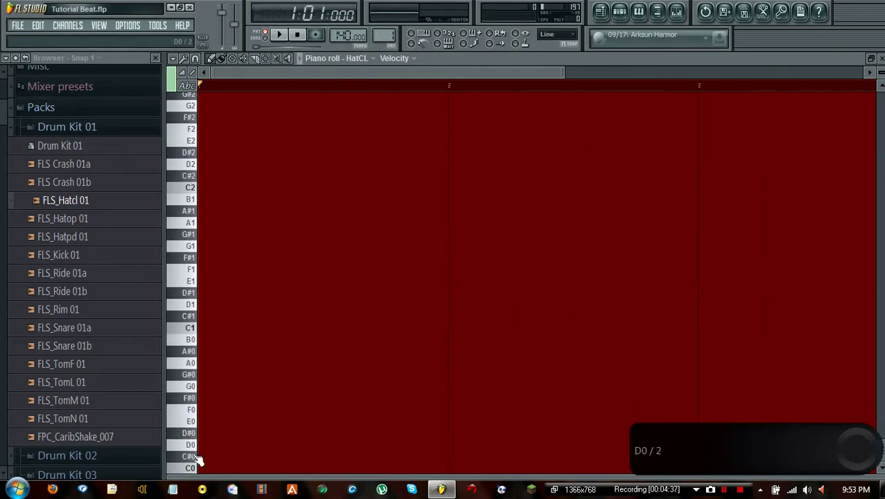
pyautogui.scroll(20, 198, 250)
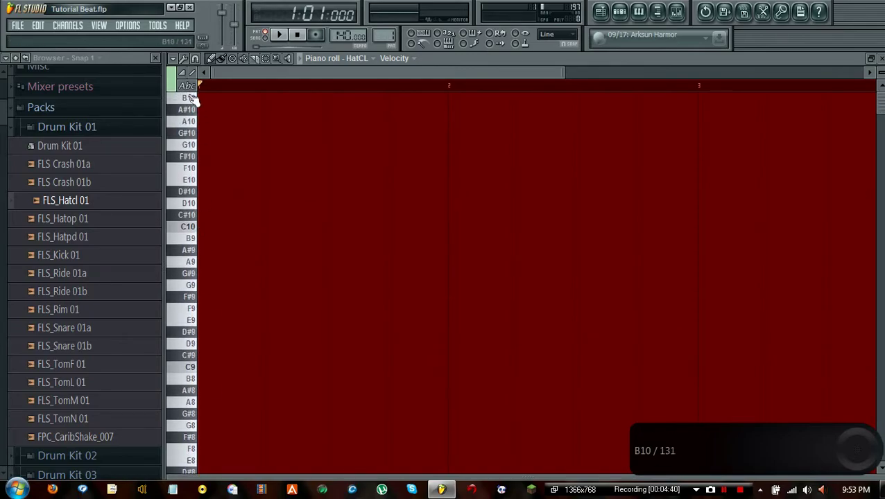
pyautogui.scroll(-5, 201, 153)
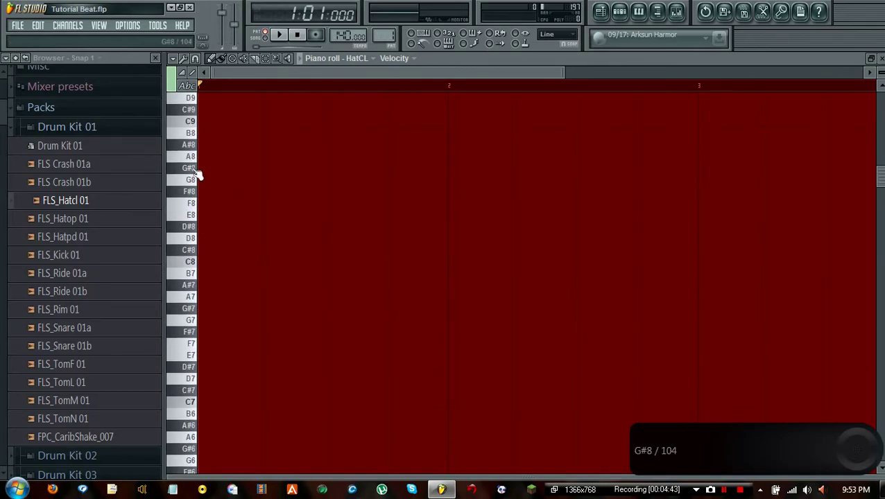
pyautogui.scroll(-6, 196, 177)
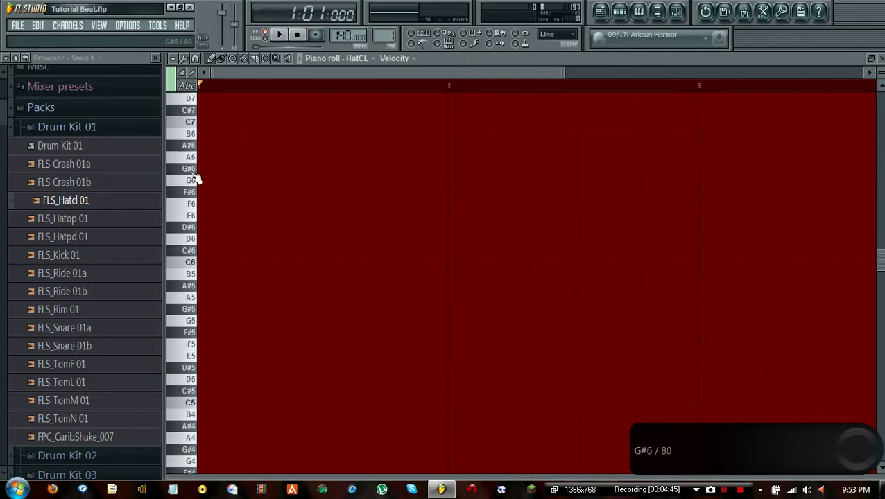
pyautogui.scroll(-3, 197, 178)
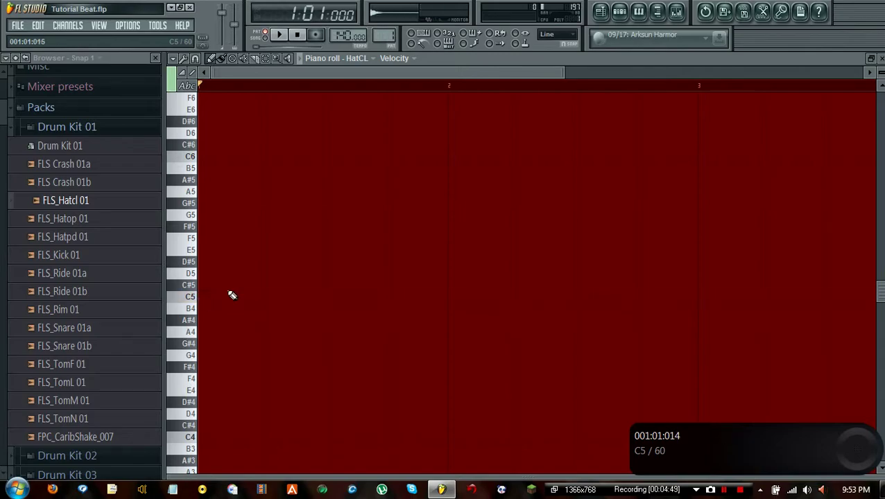
pyautogui.click(601, 16)
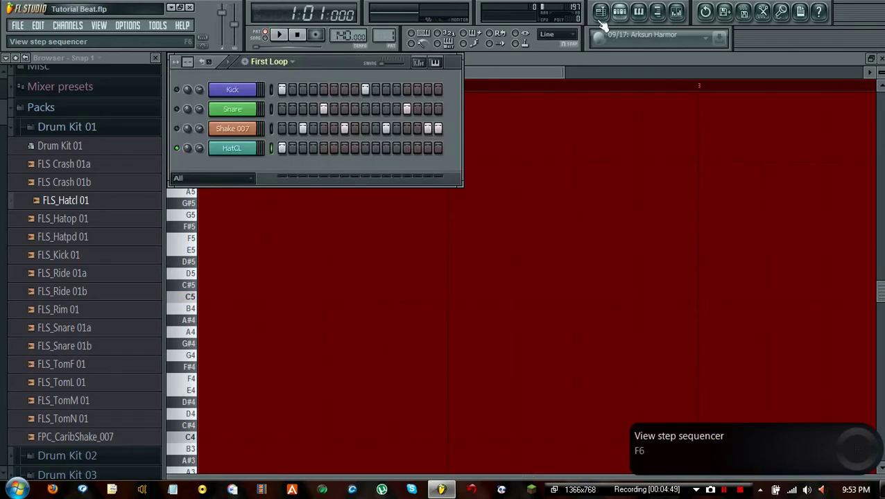
pyautogui.click(279, 34)
pyautogui.click(296, 34)
pyautogui.click(197, 287)
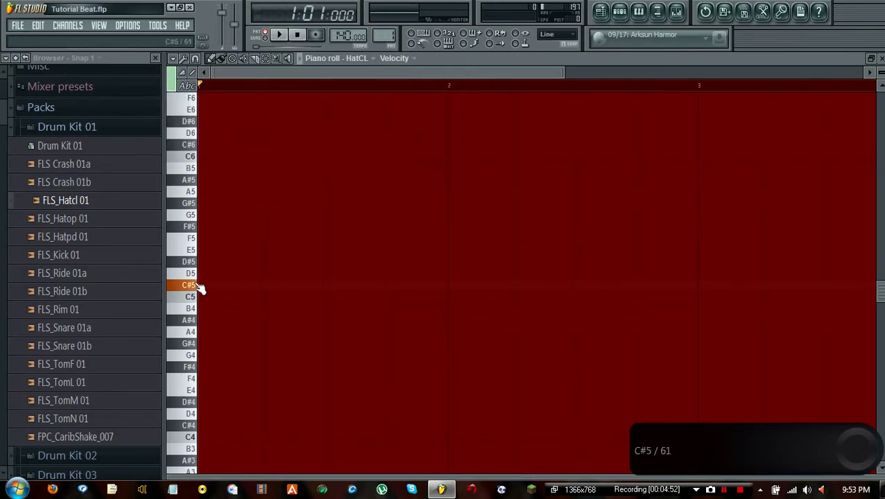
pyautogui.click(200, 315)
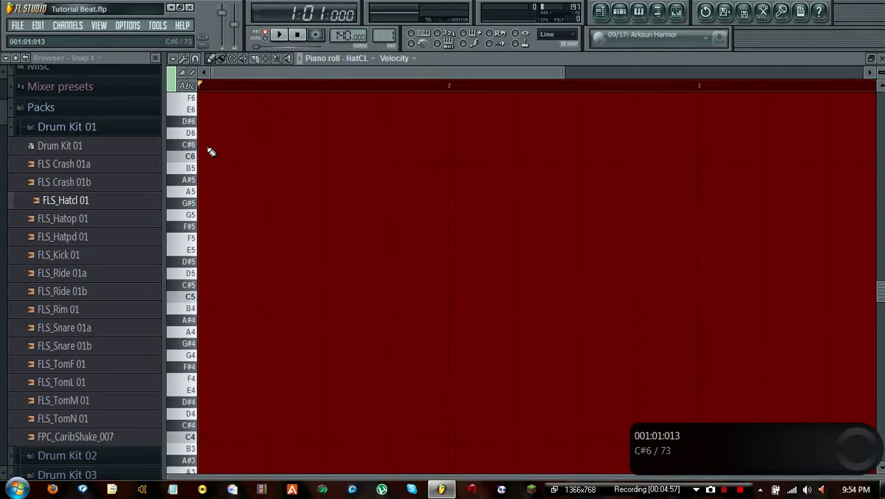
pyautogui.click(189, 214)
pyautogui.click(189, 192)
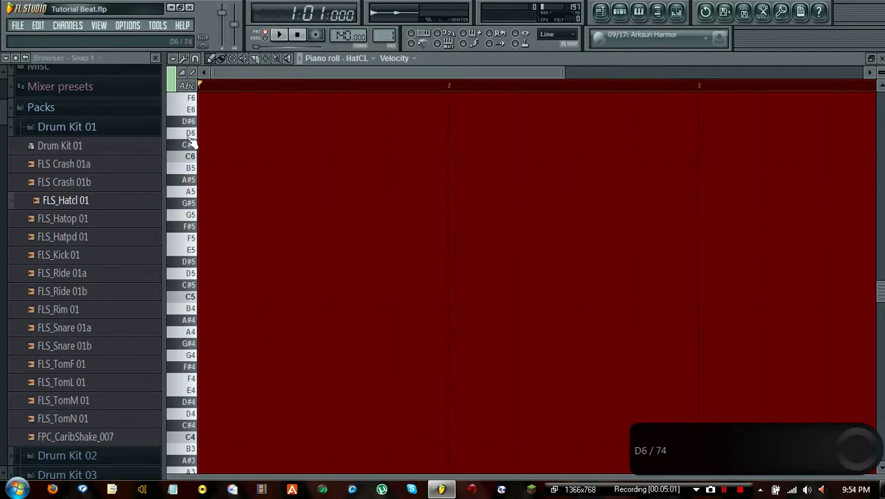
pyautogui.click(190, 261)
pyautogui.click(189, 308)
pyautogui.click(189, 437)
pyautogui.click(189, 449)
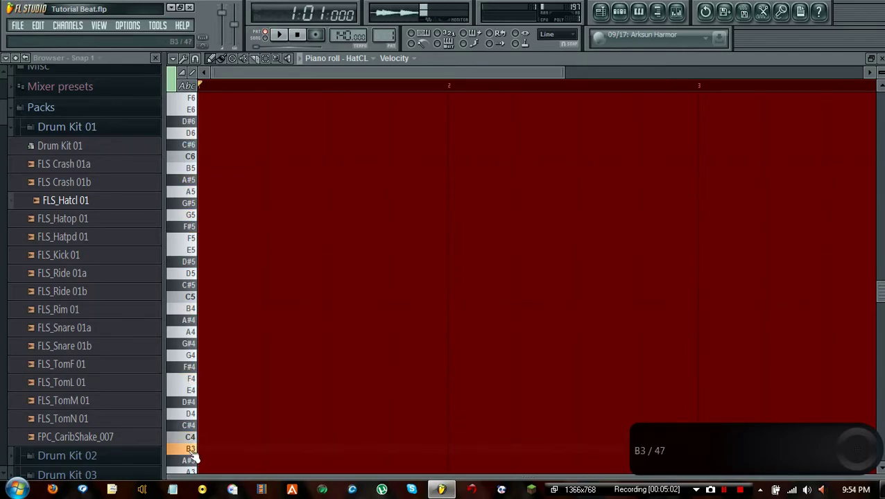
pyautogui.scroll(-5, 189, 290)
pyautogui.click(189, 308)
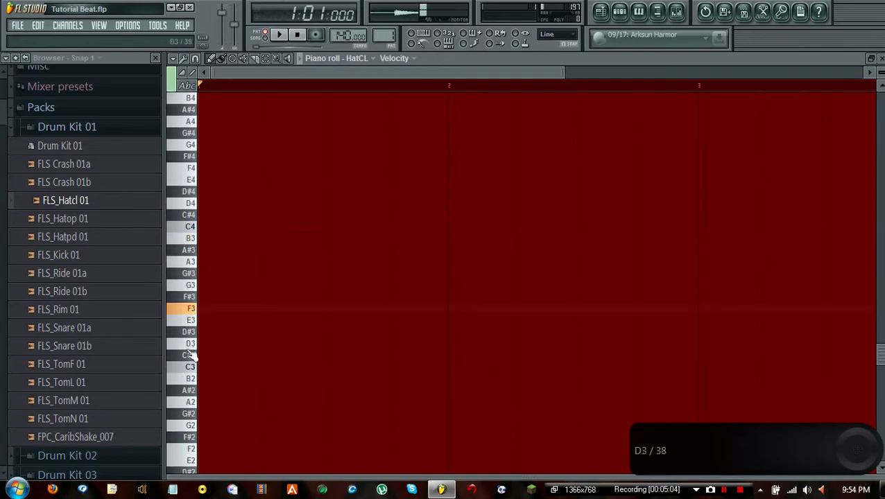
pyautogui.click(189, 343)
pyautogui.click(189, 425)
pyautogui.scroll(5, 228, 206)
pyautogui.scroll(10, 208, 135)
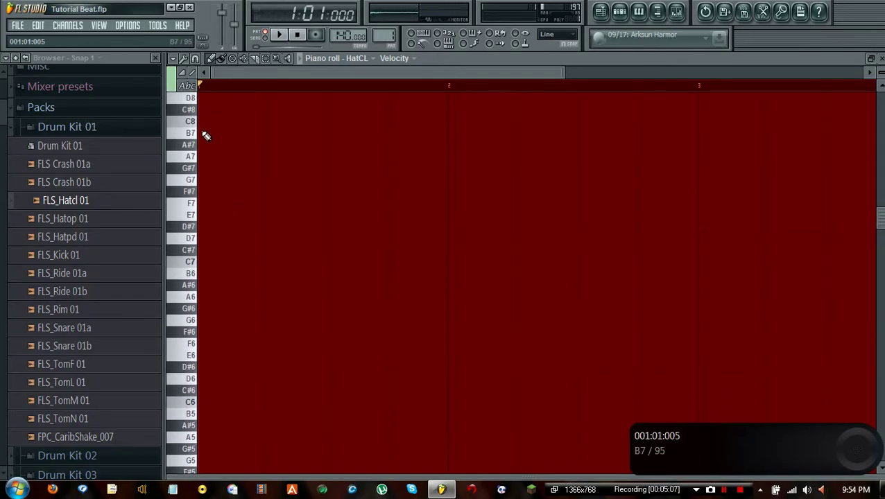
pyautogui.click(192, 122)
pyautogui.click(192, 122)
pyautogui.click(192, 157)
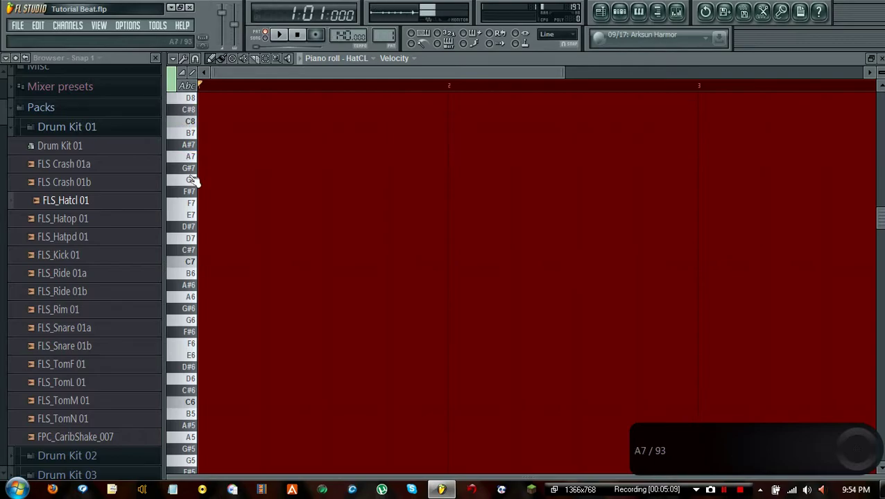
pyautogui.click(192, 274)
pyautogui.click(193, 402)
pyautogui.scroll(-4, 239, 329)
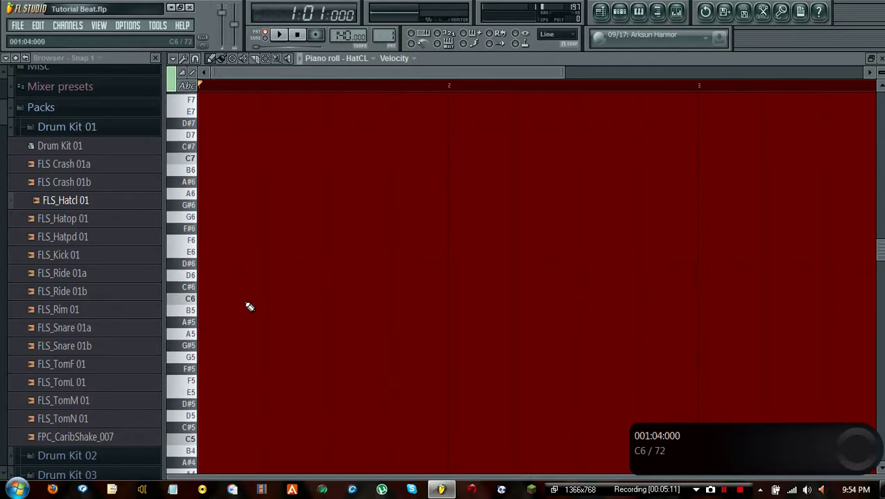
pyautogui.scroll(-2, 198, 306)
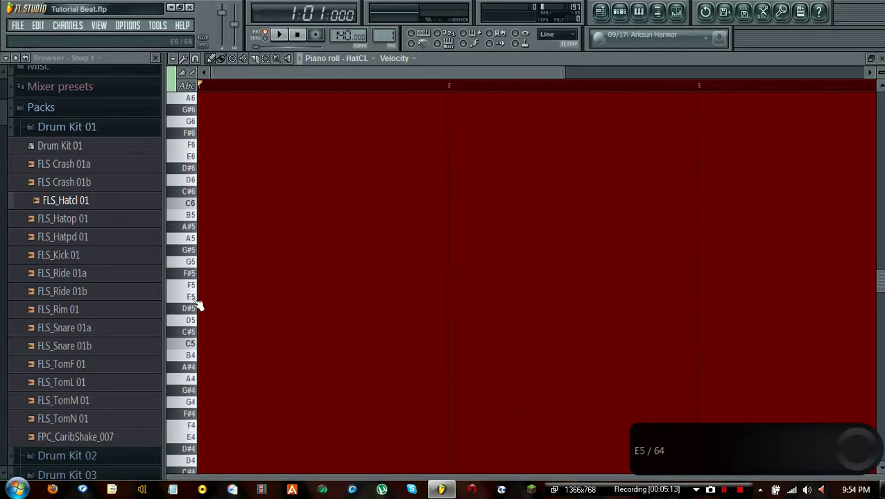
pyautogui.click(198, 338)
pyautogui.scroll(-2, 200, 322)
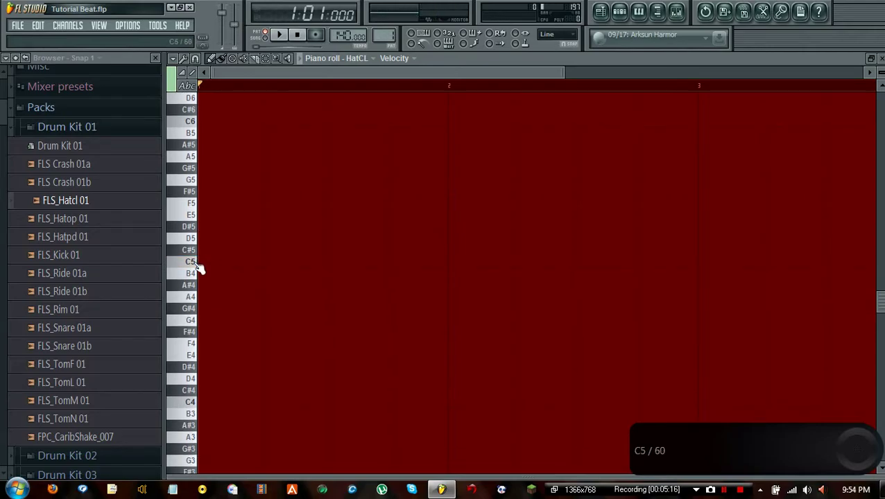
pyautogui.moveTo(199, 268)
pyautogui.mouseDown()
pyautogui.moveTo(197, 217)
pyautogui.moveTo(196, 275)
pyautogui.mouseUp()
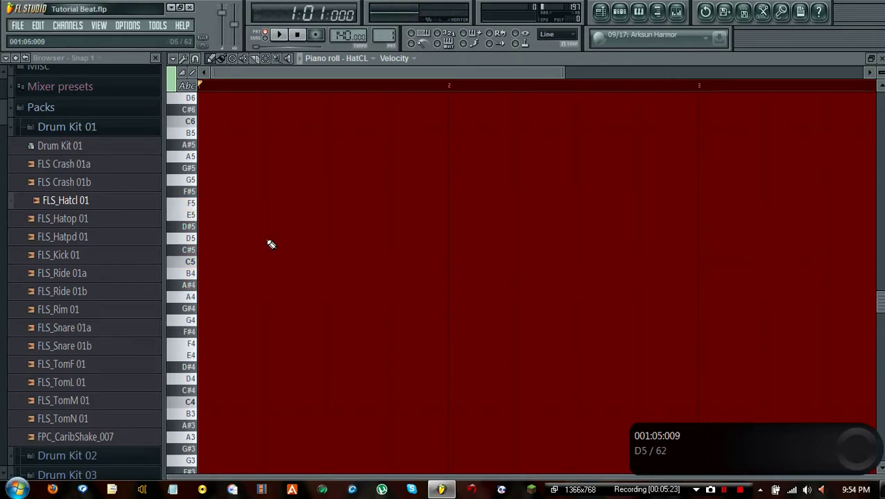
pyautogui.click(188, 86)
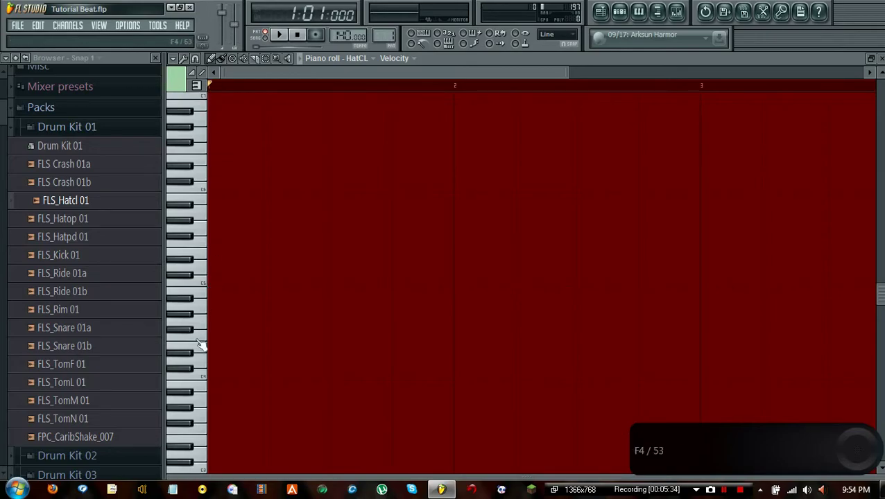
pyautogui.click(196, 322)
pyautogui.click(197, 245)
pyautogui.click(190, 283)
pyautogui.click(203, 323)
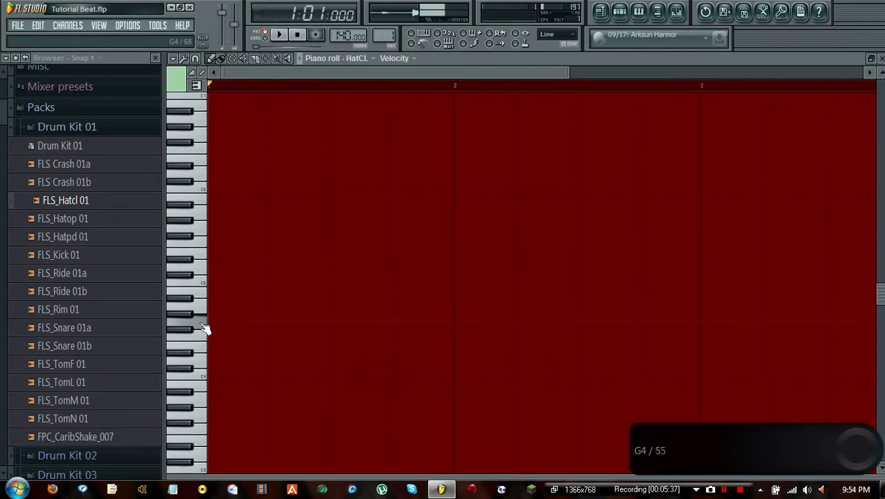
pyautogui.click(195, 84)
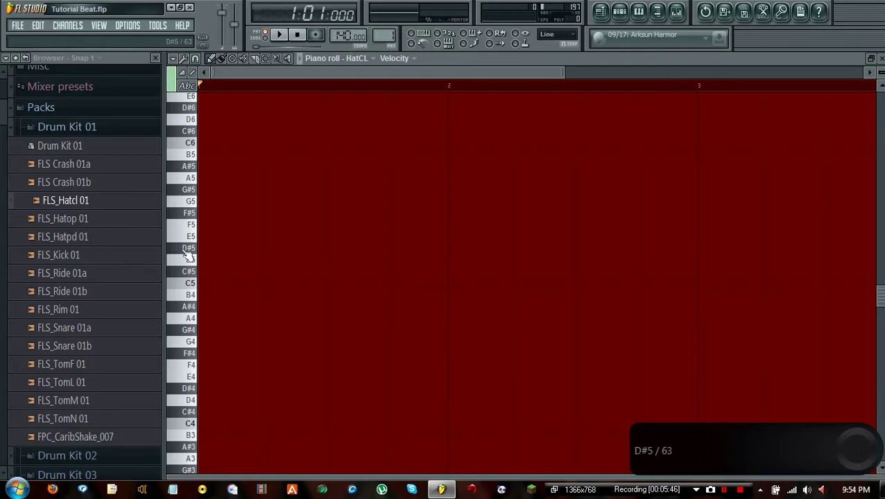
# Place a C5 note at the start of bar 1, redoing it once
pyautogui.click(208, 289)
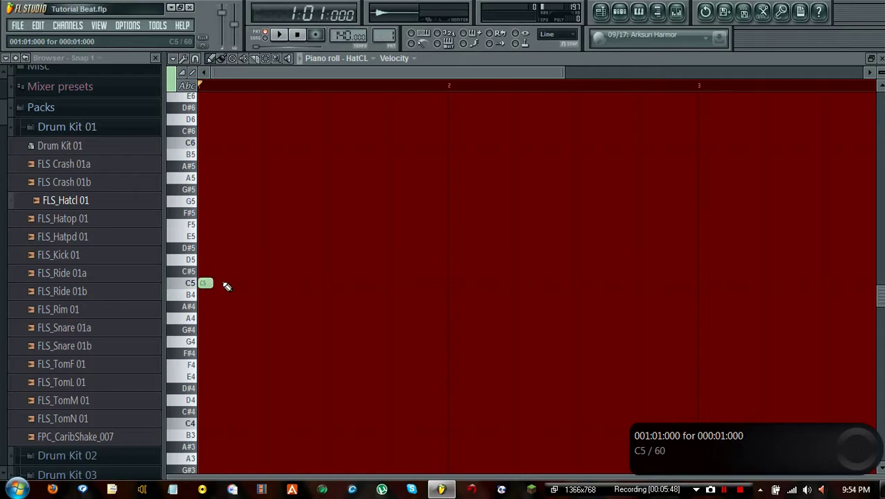
pyautogui.rightClick(211, 285)
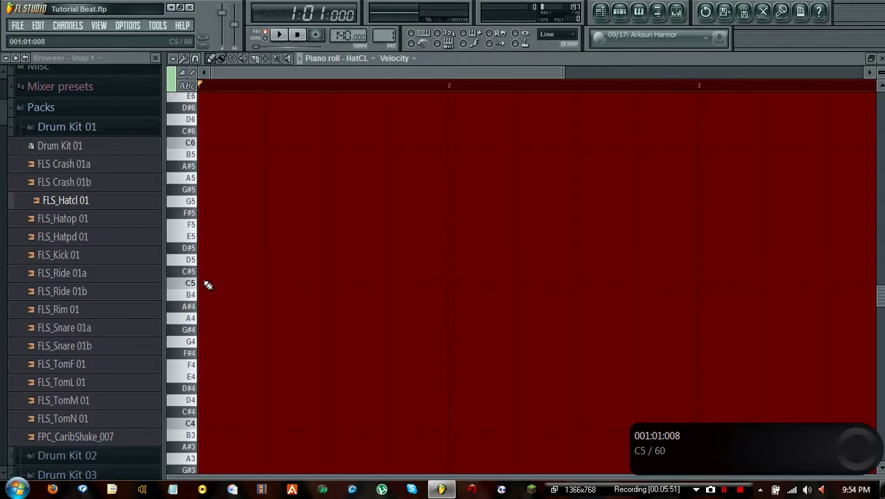
pyautogui.click(208, 285)
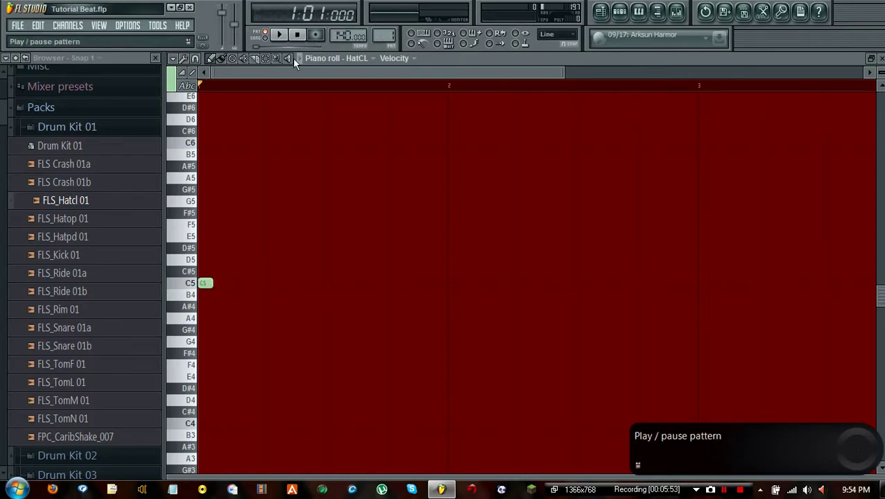
# Stretch the C5 note long, play it back, then shorten it again
pyautogui.scroll(4, 218, 93)
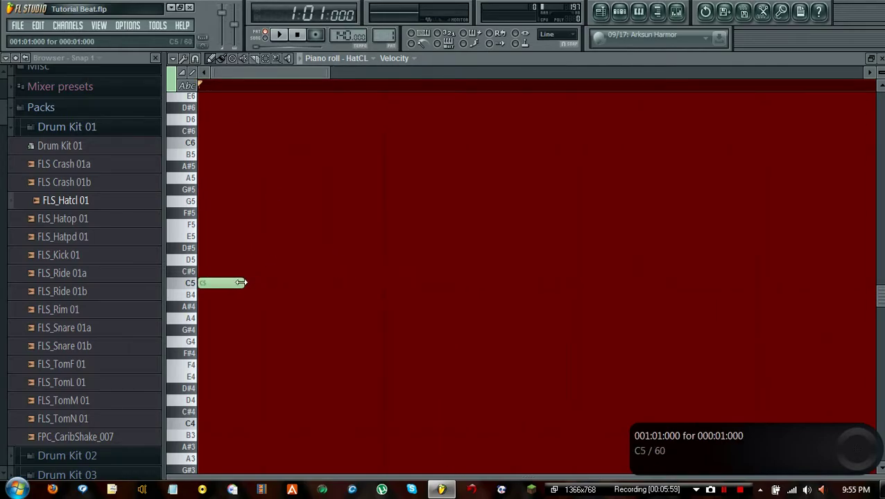
pyautogui.moveTo(240, 283); pyautogui.dragTo(735, 283)
pyautogui.click(291, 34)
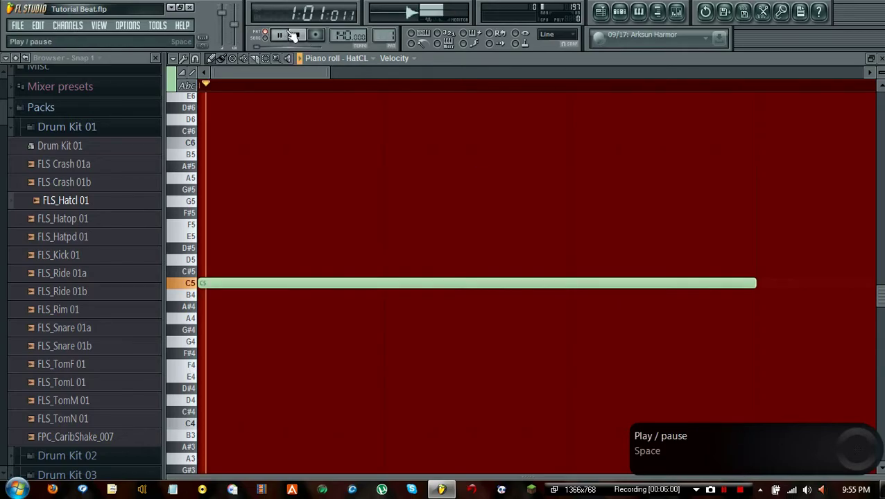
pyautogui.click(297, 35)
pyautogui.moveTo(755, 282); pyautogui.dragTo(229, 283)
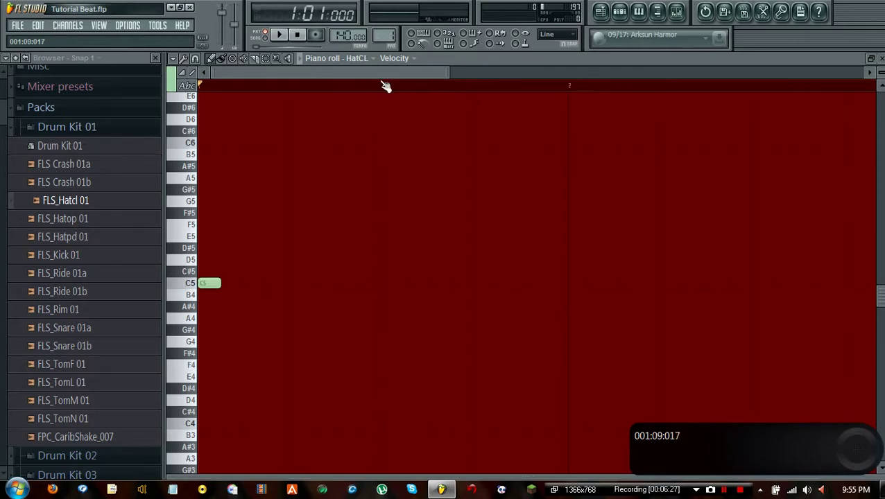
pyautogui.moveTo(332, 73); pyautogui.dragTo(298, 89)
pyautogui.scroll(-3, 331, 89)
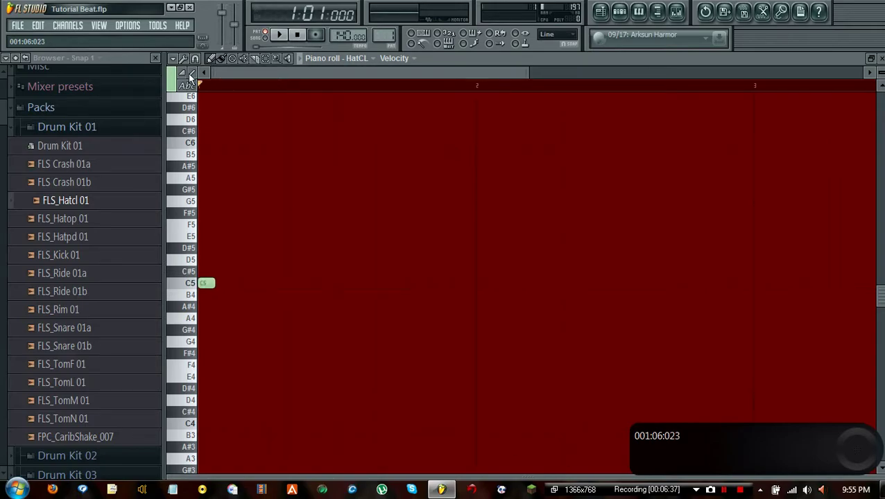
# Zoom around the piano roll and delete the C5 note at bar 1
pyautogui.scroll(5, 209, 92)
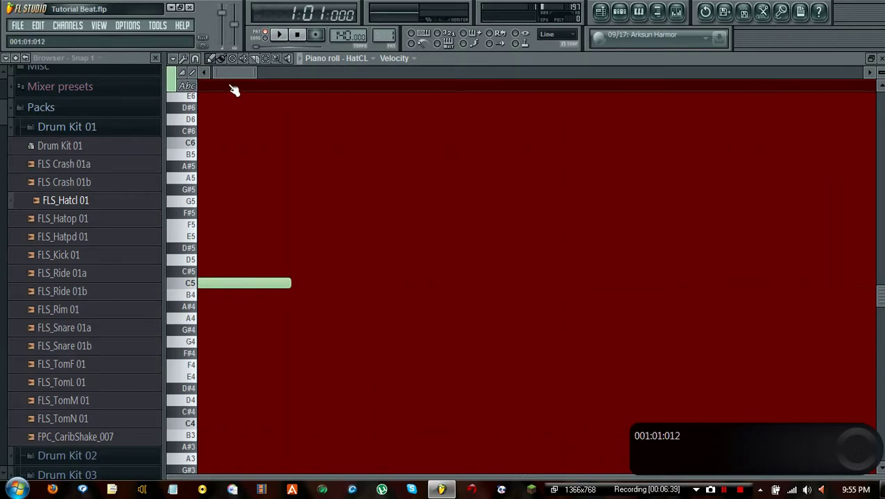
pyautogui.scroll(-3, 240, 89)
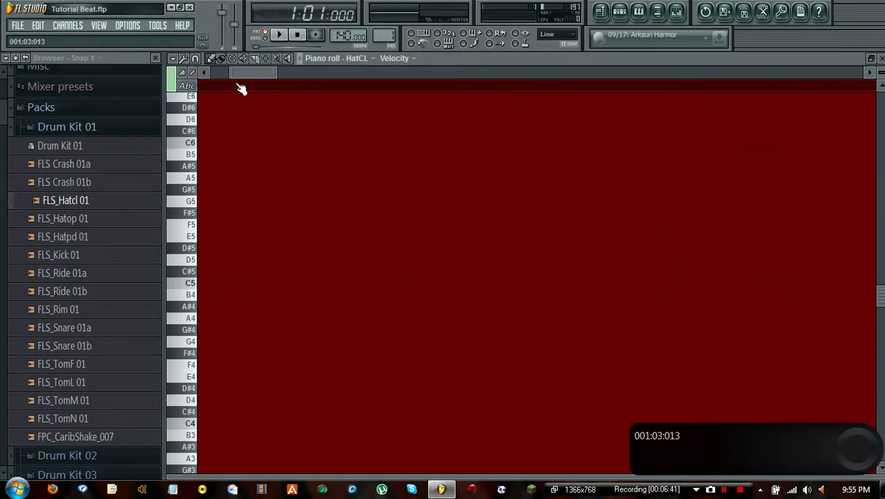
pyautogui.scroll(-2, 240, 90)
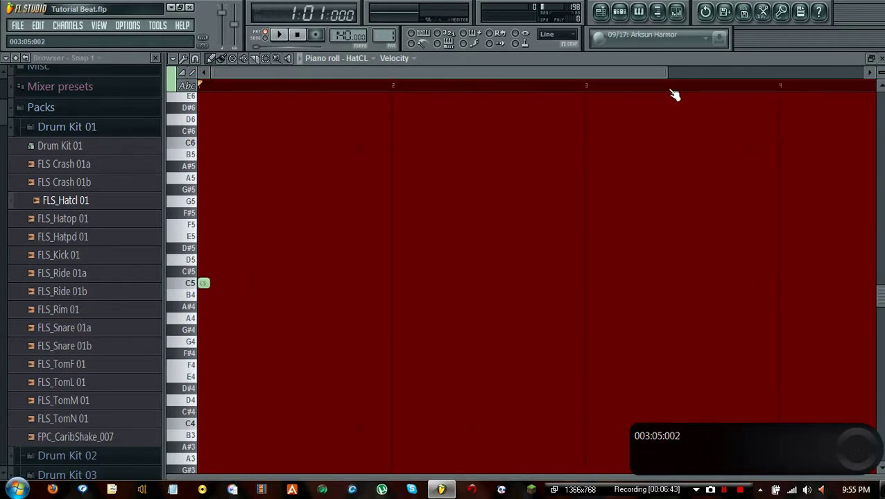
pyautogui.scroll(3, 882, 298)
pyautogui.scroll(-3, 882, 298)
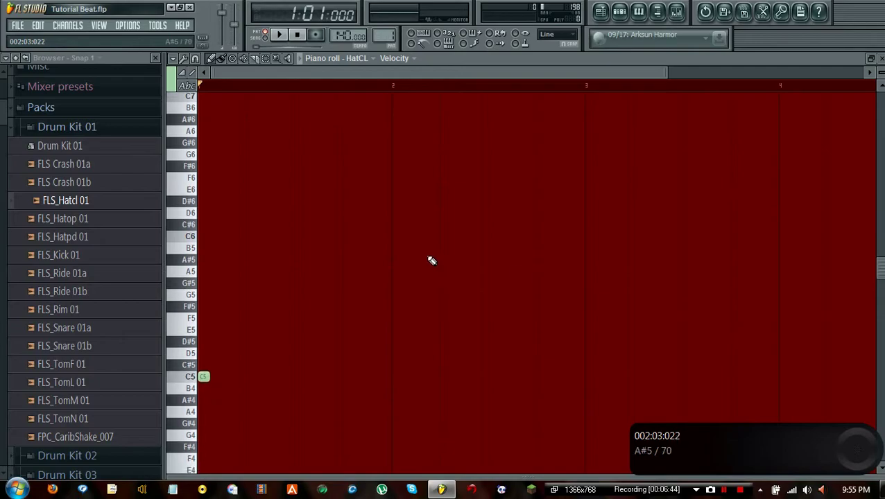
pyautogui.scroll(-2, 439, 256)
pyautogui.scroll(1, 439, 257)
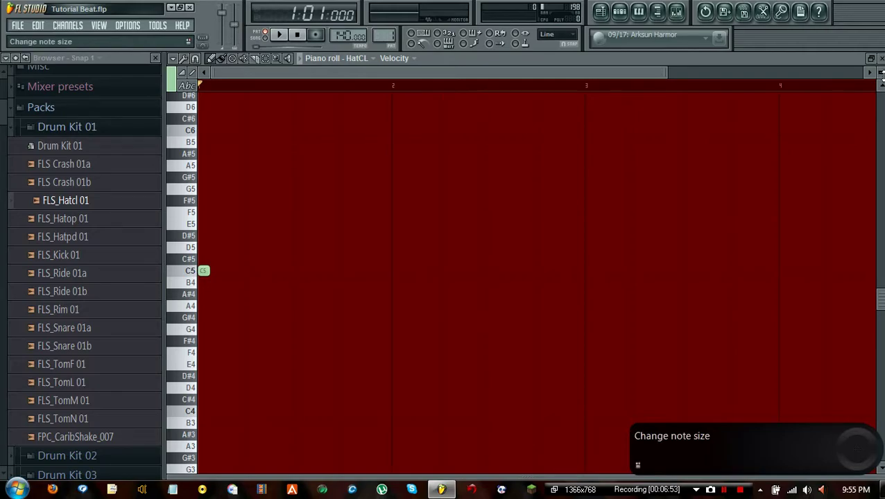
pyautogui.scroll(5, 881, 71)
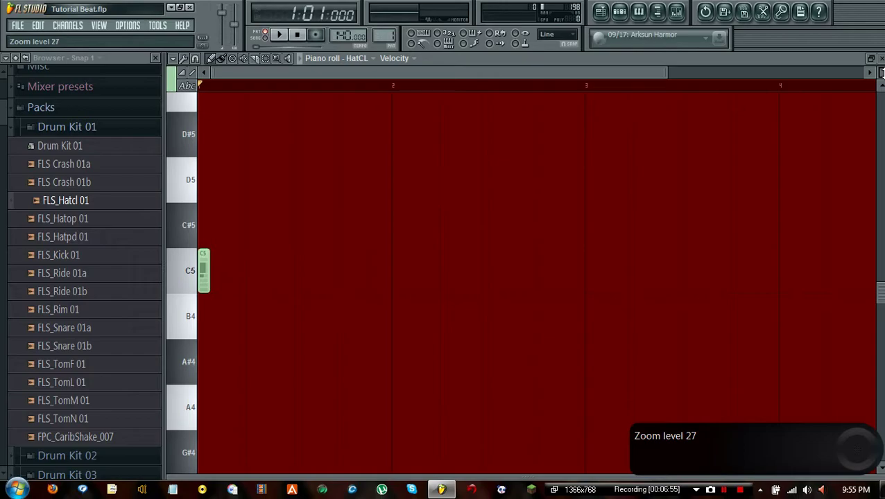
pyautogui.scroll(-6, 880, 72)
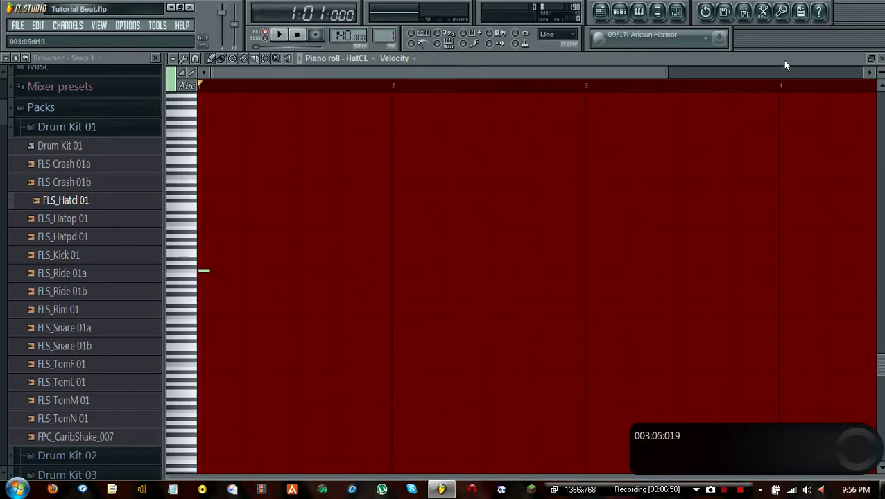
pyautogui.scroll(3, 880, 72)
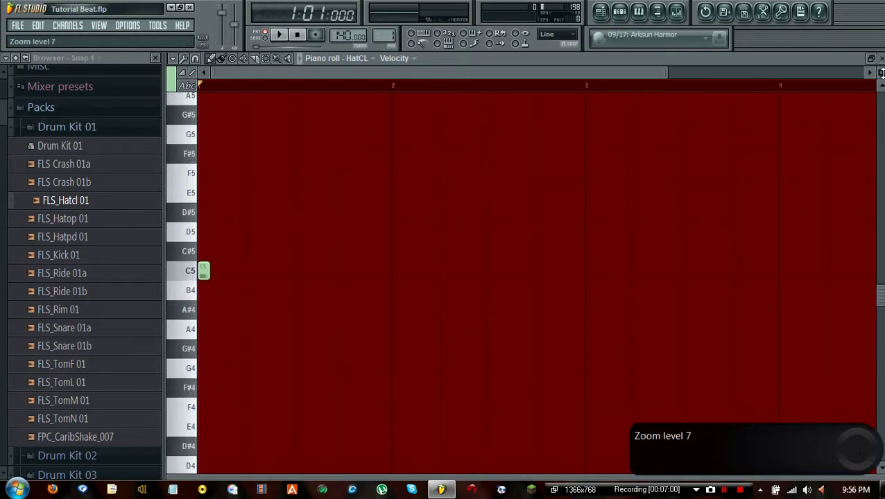
pyautogui.scroll(-1, 881, 72)
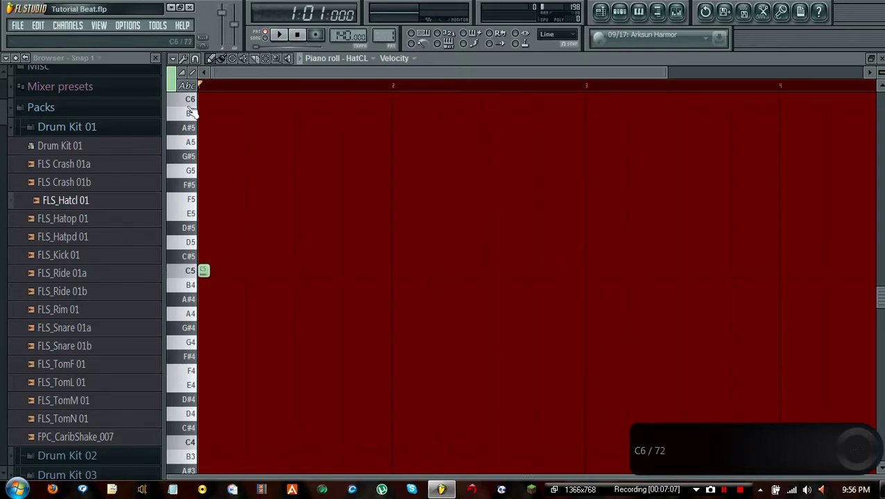
pyautogui.rightClick(207, 270)
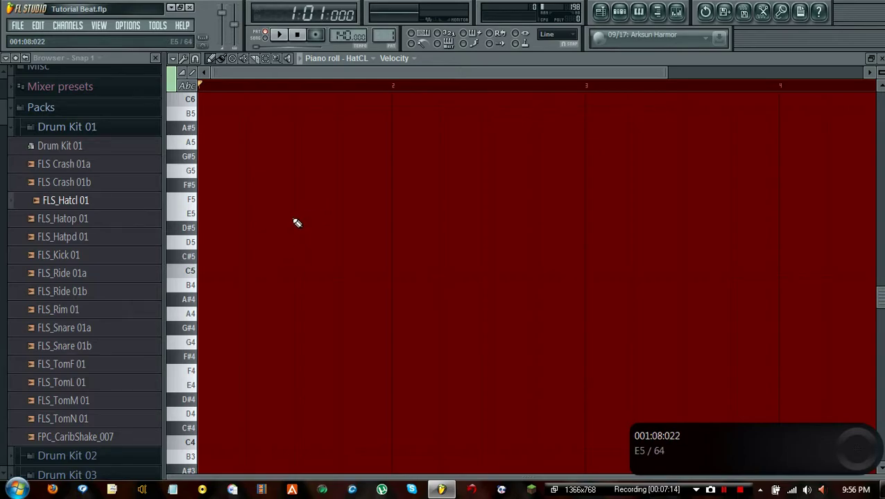
# Show the First Loop step sequencer, toggle off the first HatCL step, and play the pattern
pyautogui.click(619, 11)
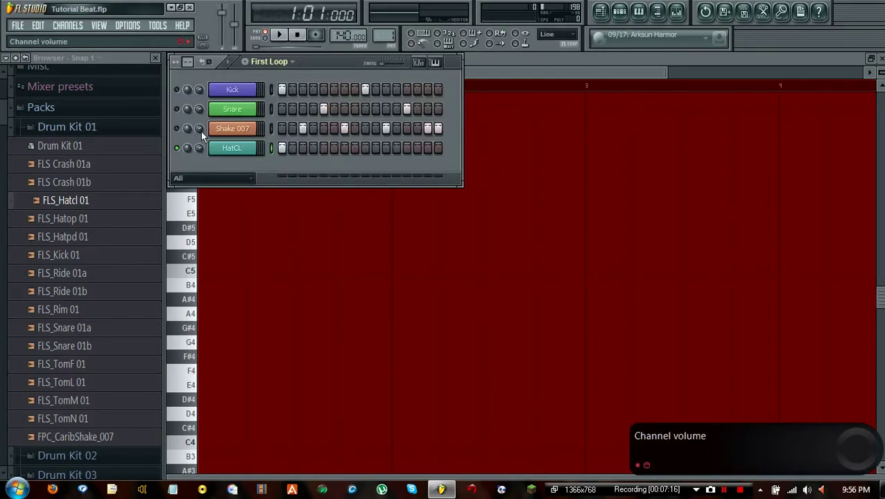
pyautogui.click(282, 148)
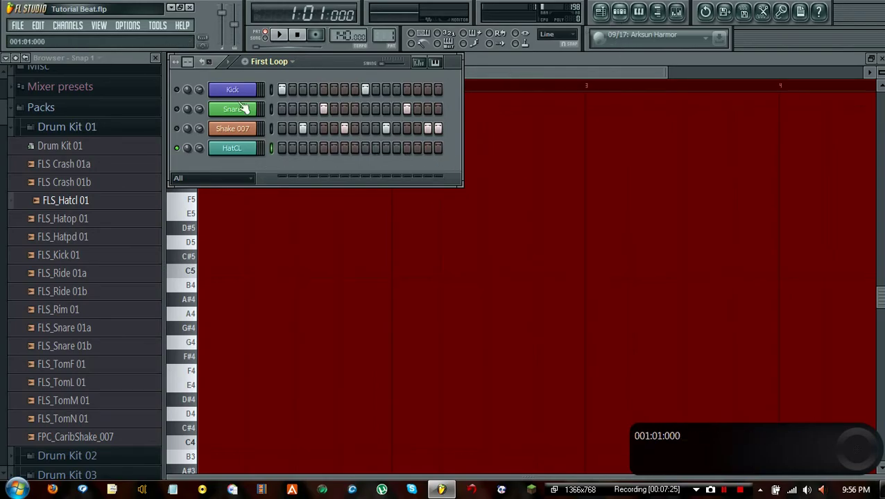
pyautogui.click(278, 34)
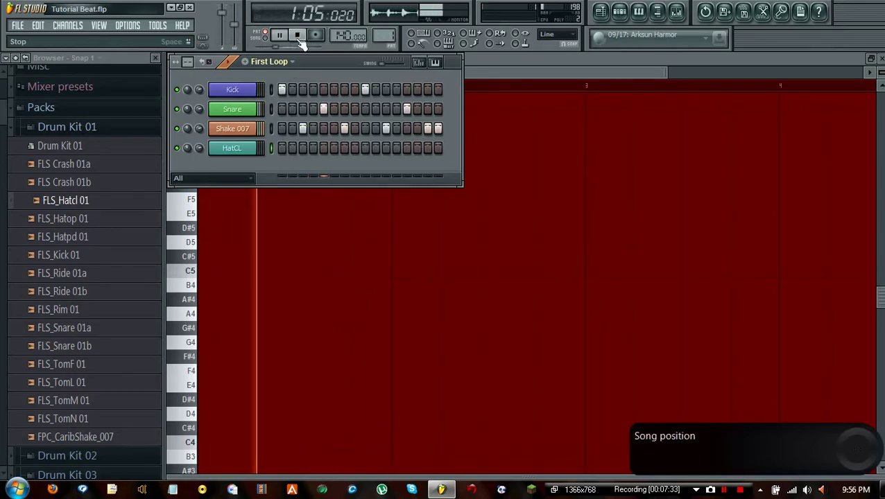
pyautogui.click(297, 34)
# Toggle a Snare step and adjust the beats per bar, leaving it at 16
pyautogui.click(406, 109)
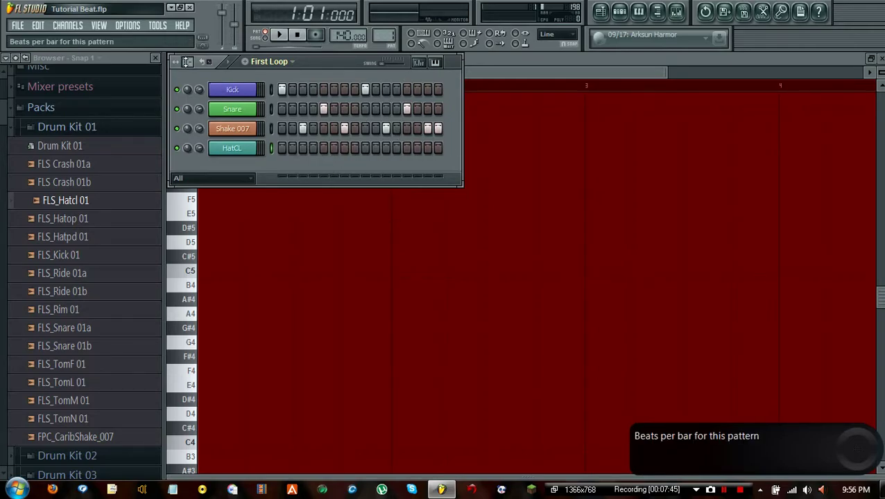
pyautogui.scroll(-2, 187, 61)
pyautogui.scroll(7, 187, 62)
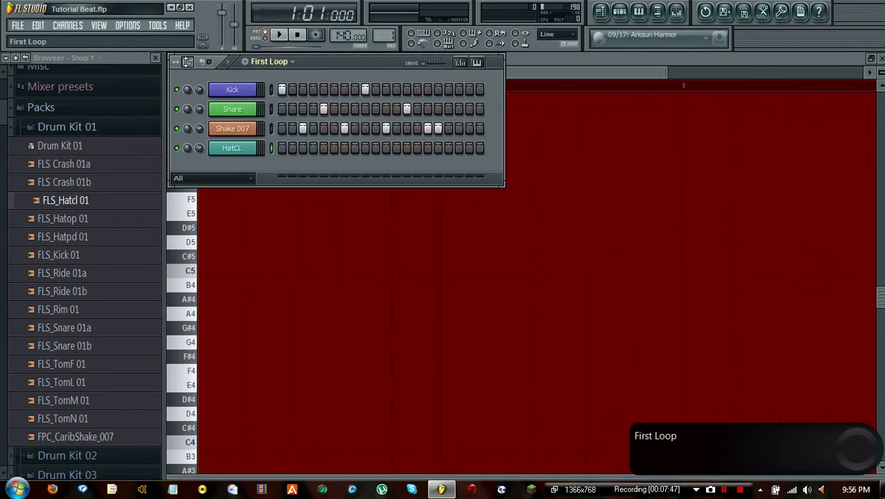
pyautogui.scroll(7, 187, 62)
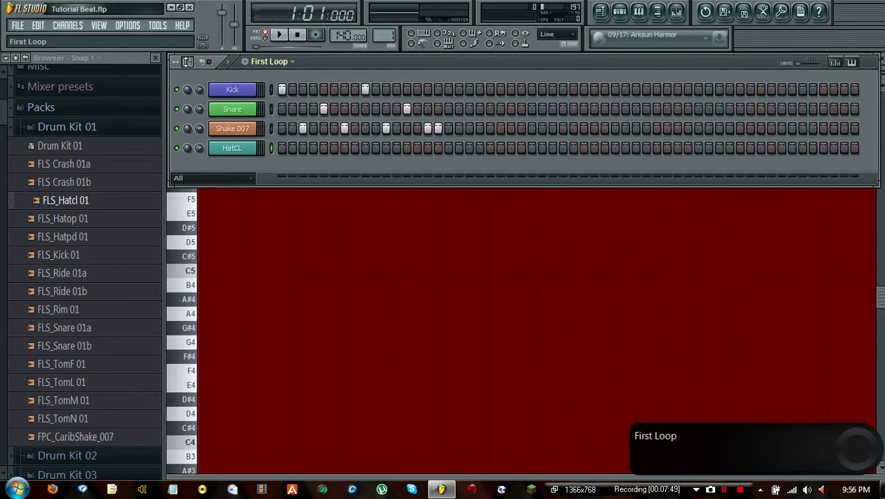
pyautogui.scroll(-8, 188, 62)
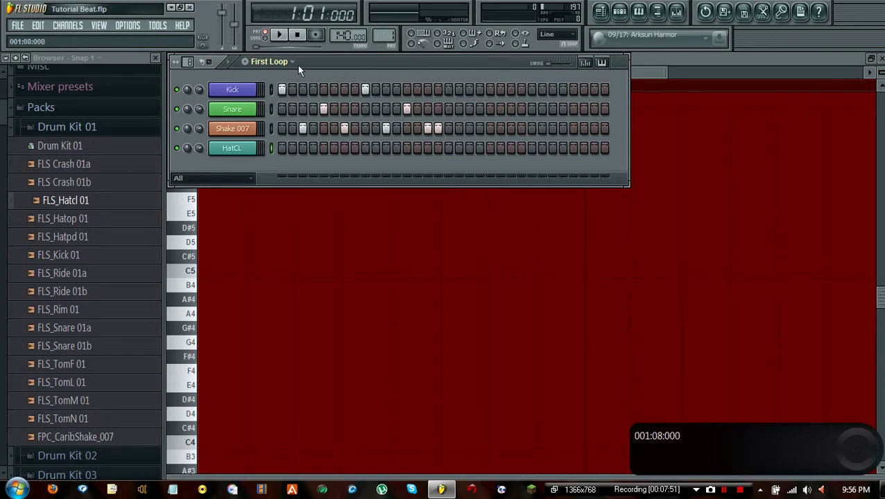
pyautogui.scroll(3, 180, 62)
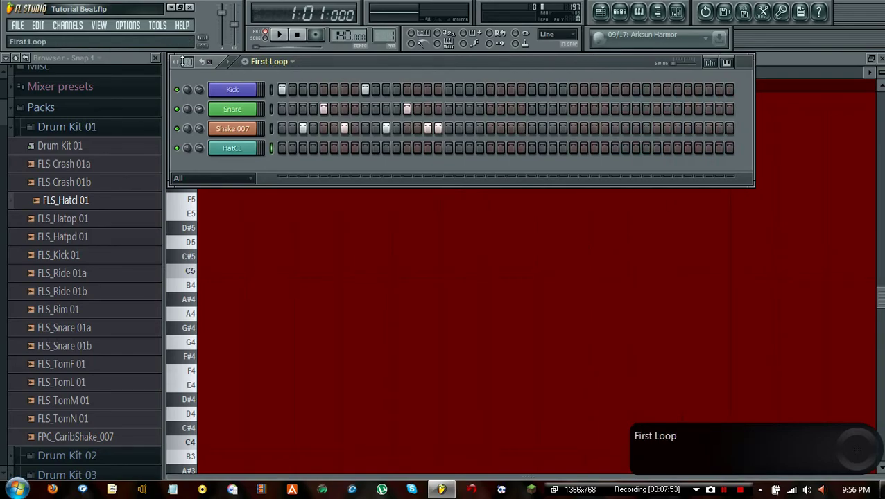
pyautogui.scroll(-6, 180, 62)
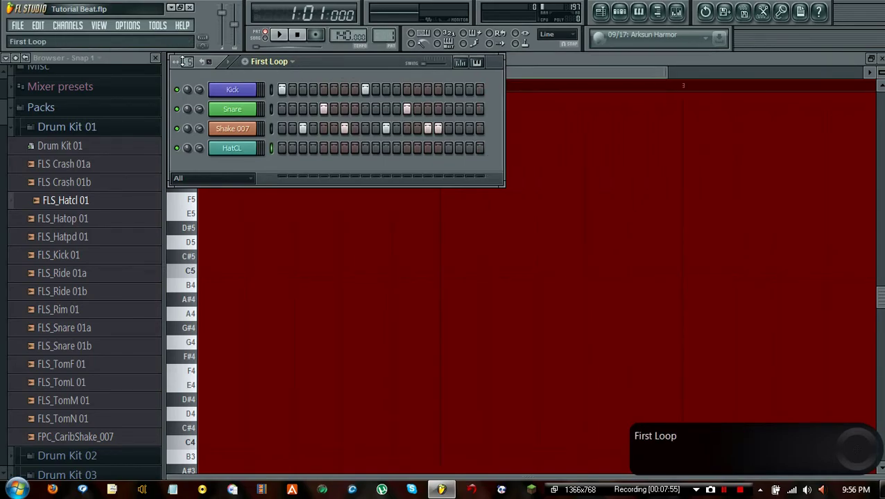
pyautogui.scroll(-1, 180, 62)
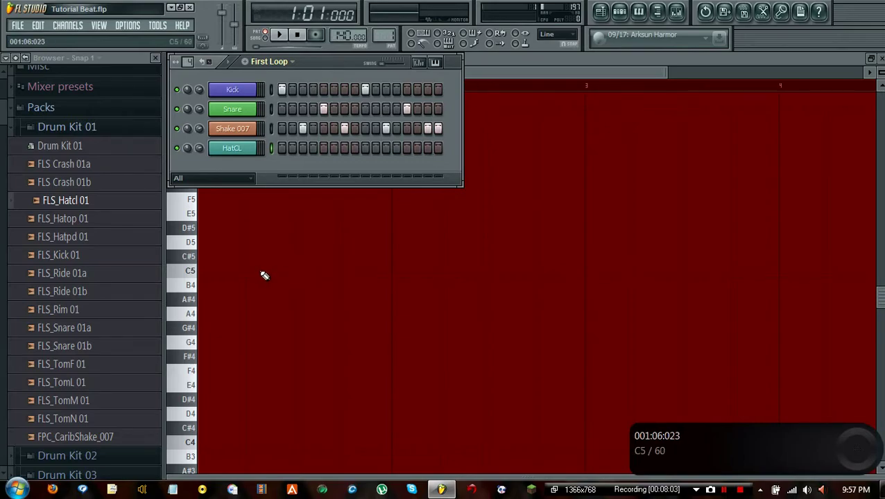
# Add a C5 note at the start of bar 2, show First Loop, and play the pattern
pyautogui.click(400, 273)
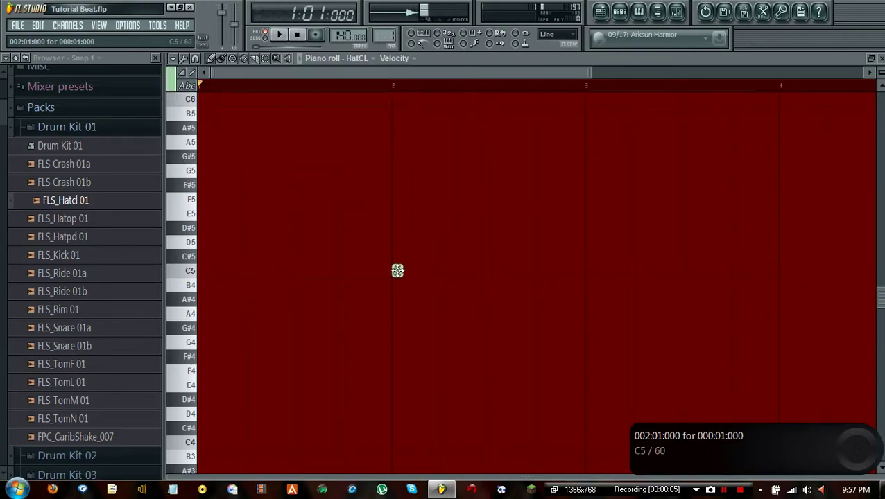
pyautogui.click(619, 12)
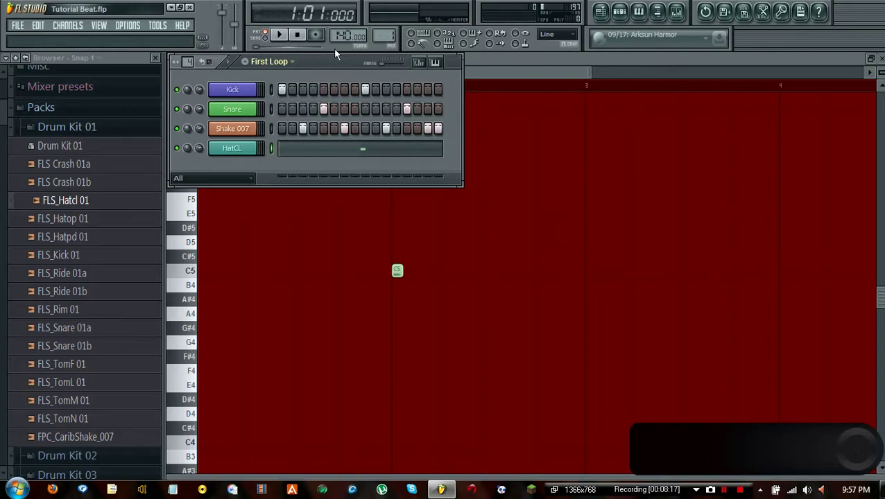
pyautogui.click(281, 40)
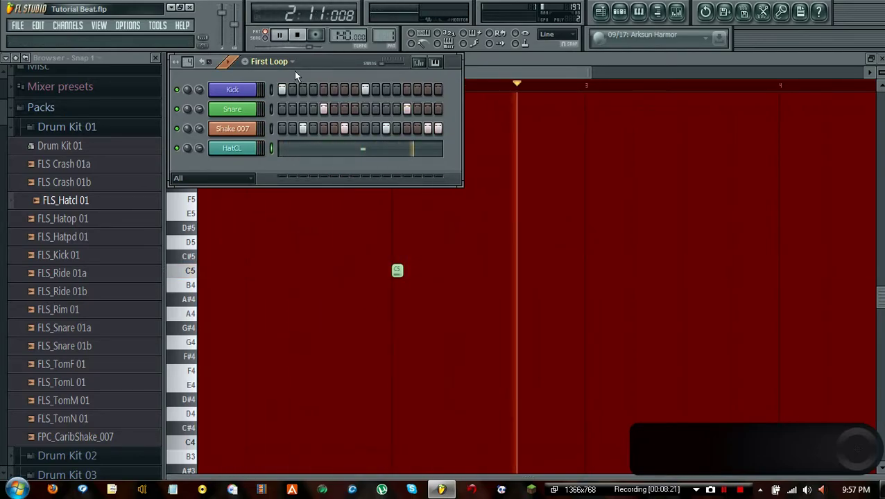
pyautogui.click(299, 35)
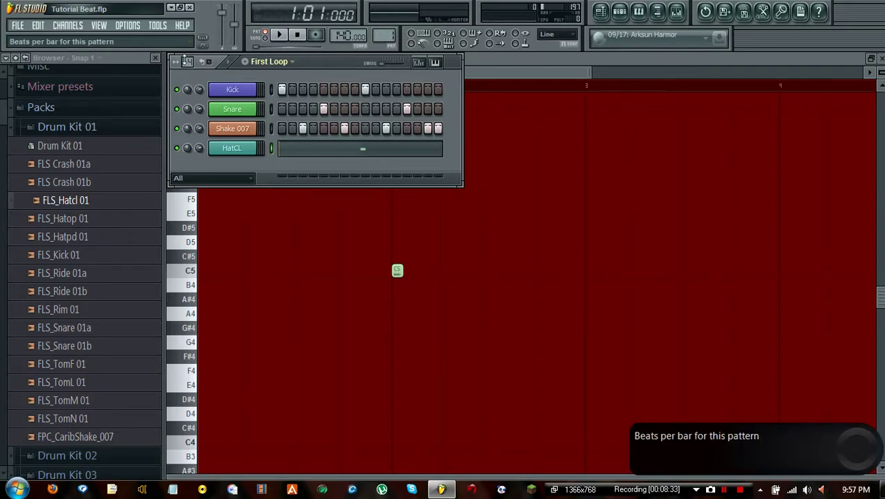
# Set First Loop back to 16 steps and bring HatCL's piano roll to the front
pyautogui.scroll(4, 185, 61)
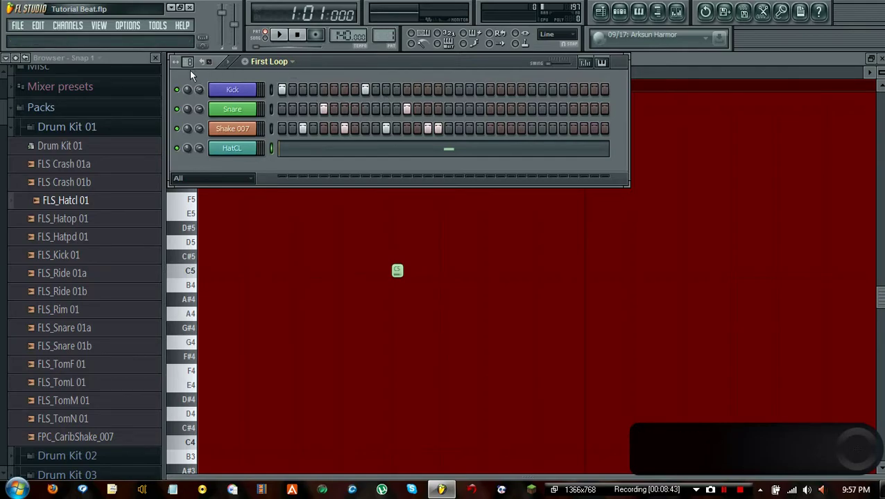
pyautogui.moveTo(186, 61); pyautogui.dragTo(186, 83)
pyautogui.moveTo(397, 273); pyautogui.dragTo(397, 274)
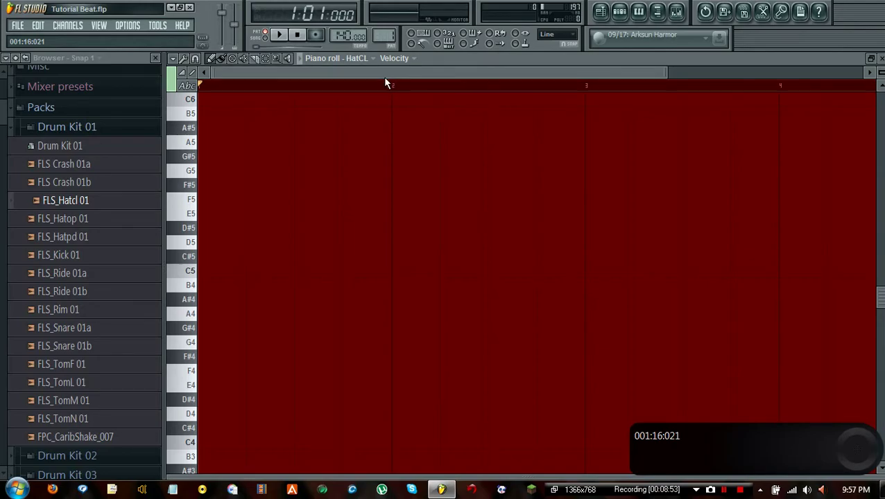
# Draw C5, D#5, A4 and C5 notes in HatCL's first bar and play them back
pyautogui.click(620, 12)
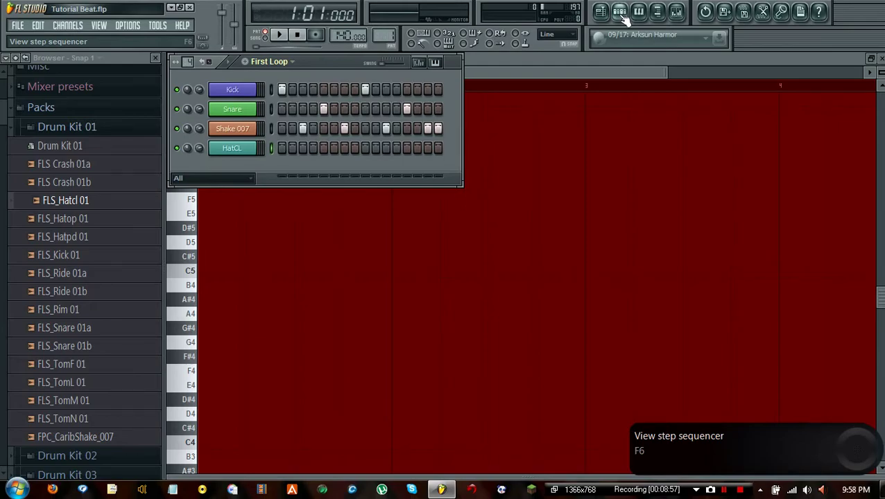
pyautogui.click(620, 13)
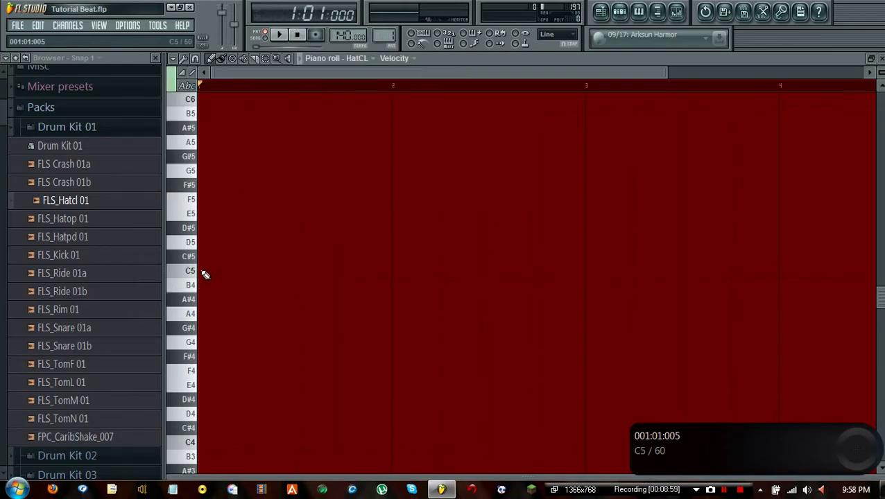
pyautogui.click(203, 271)
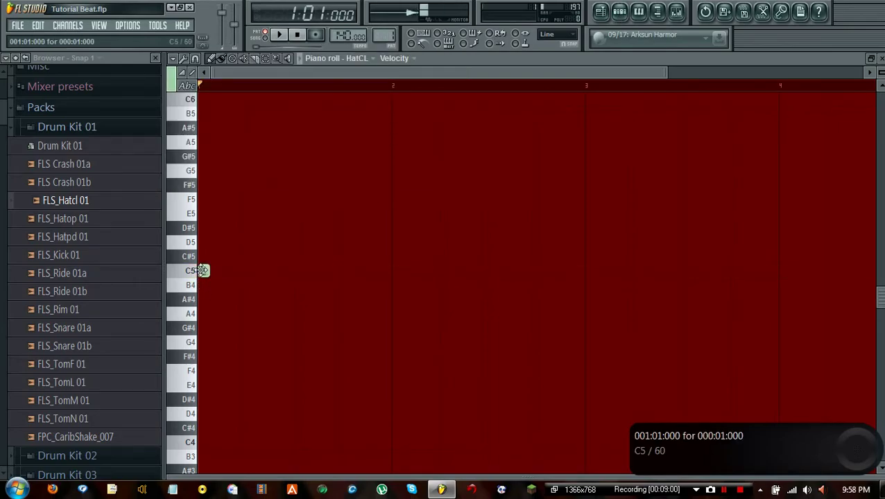
pyautogui.click(251, 228)
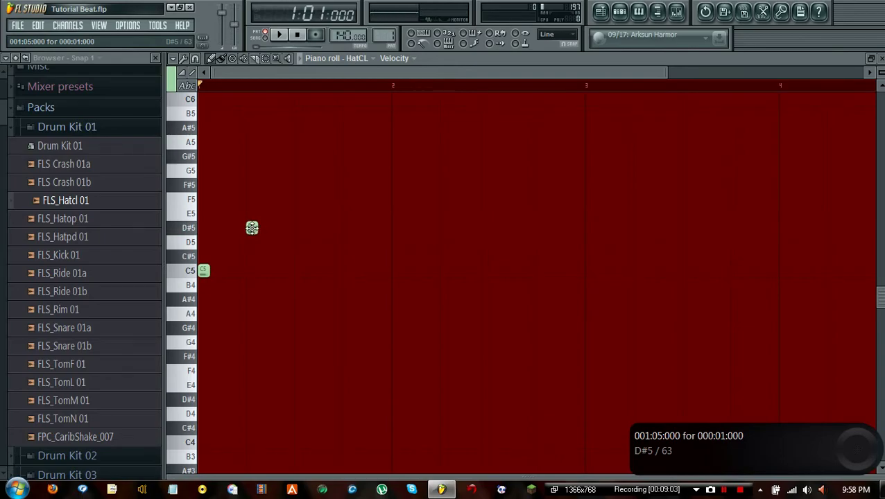
pyautogui.click(300, 314)
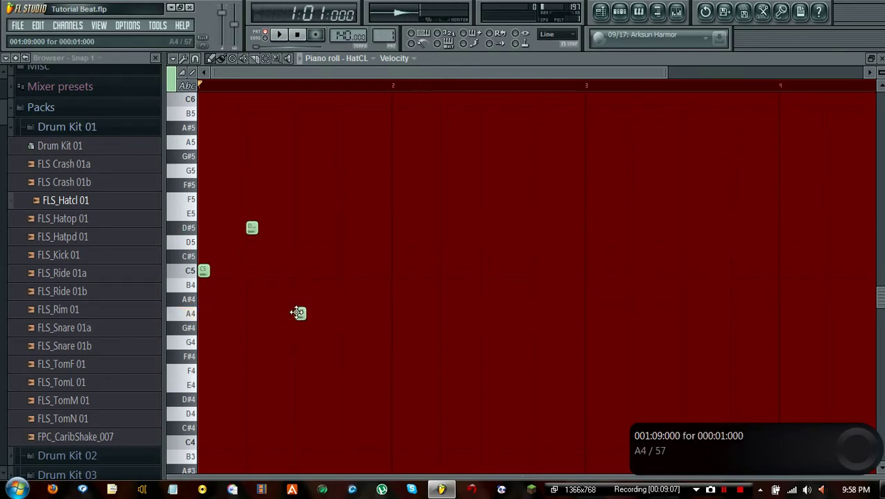
pyautogui.click(348, 270)
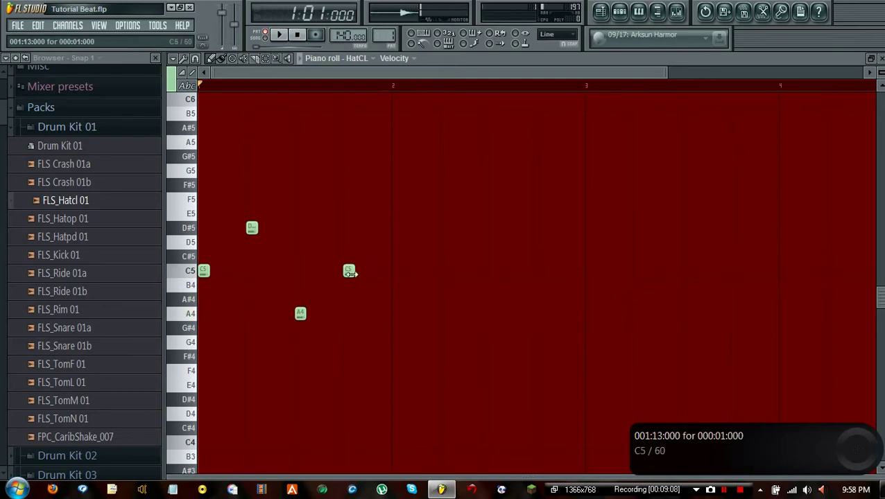
pyautogui.click(279, 35)
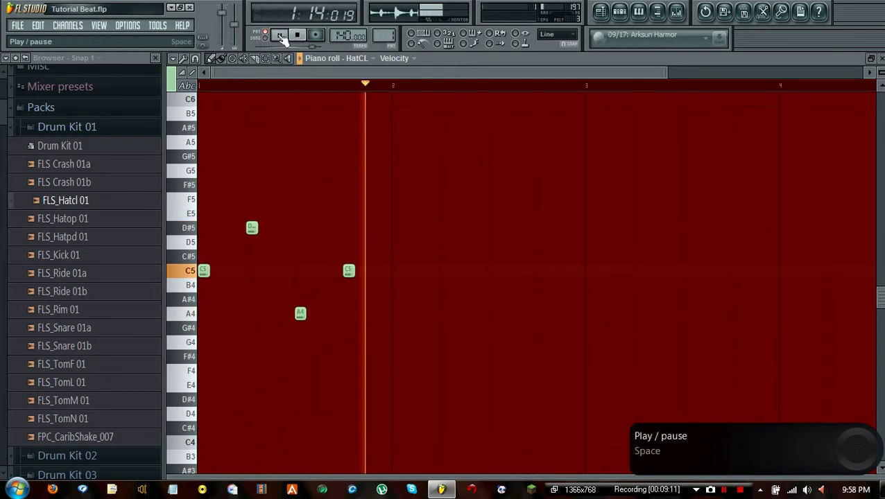
pyautogui.click(297, 36)
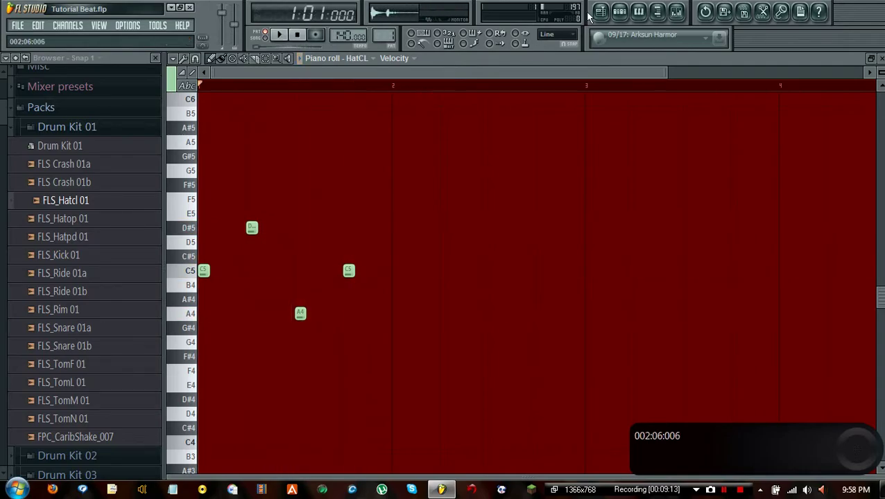
# Turn HatCL's channel volume down to 50% in the step sequencer
pyautogui.click(619, 11)
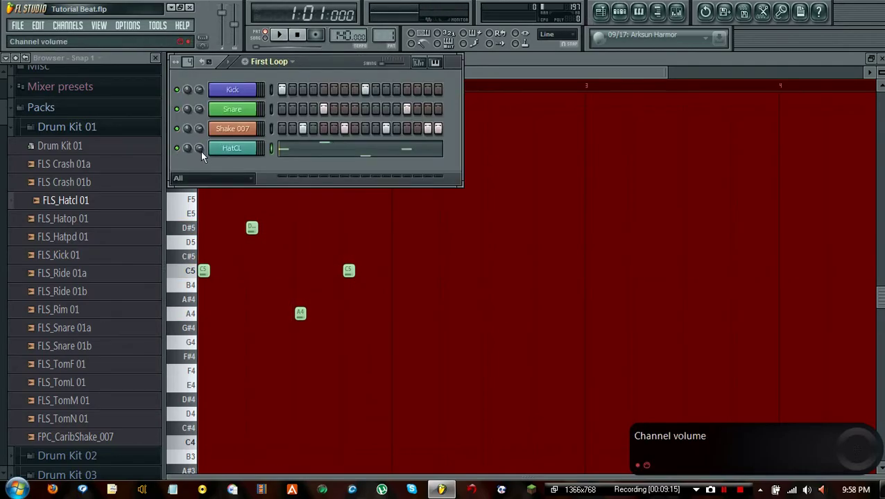
pyautogui.scroll(-5, 201, 151)
pyautogui.scroll(-2, 200, 151)
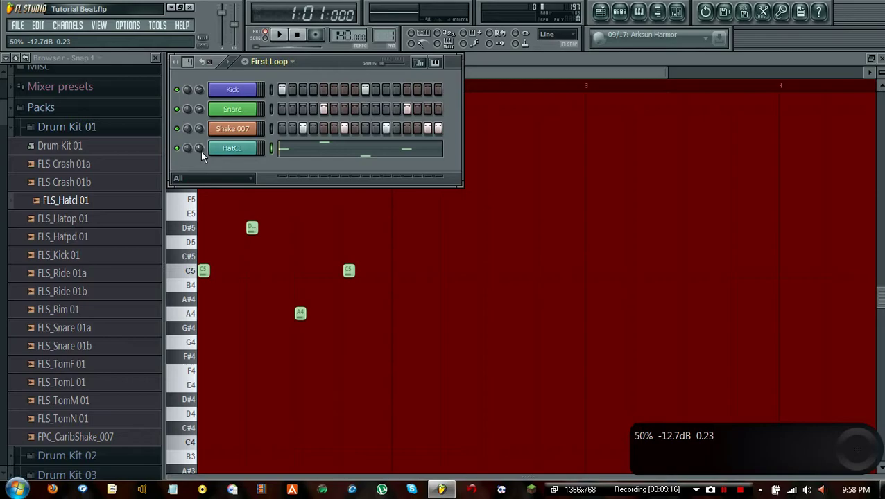
# Add D#5 and G#4 notes during playback to complete the six-note melody
pyautogui.click(278, 35)
pyautogui.click(512, 64)
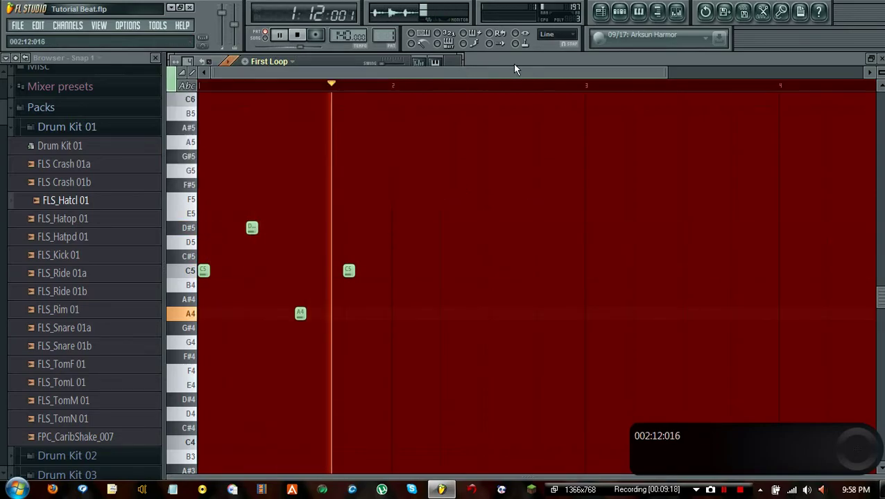
pyautogui.click(276, 227)
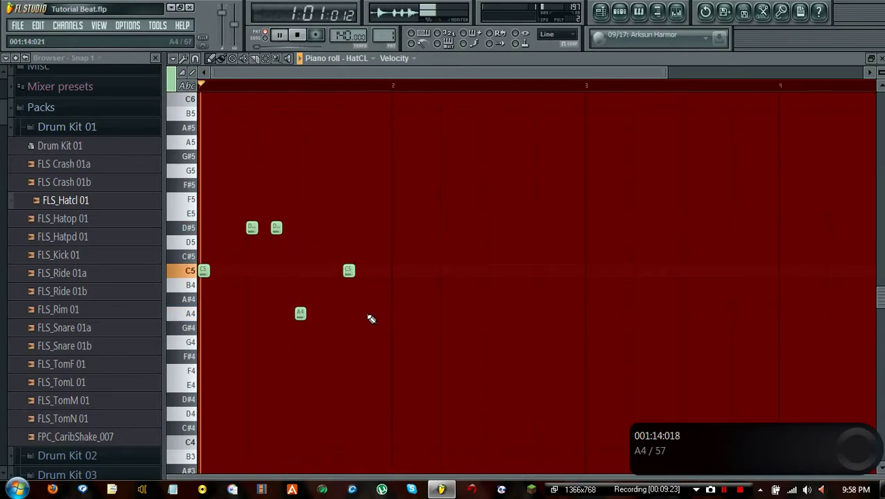
pyautogui.click(371, 328)
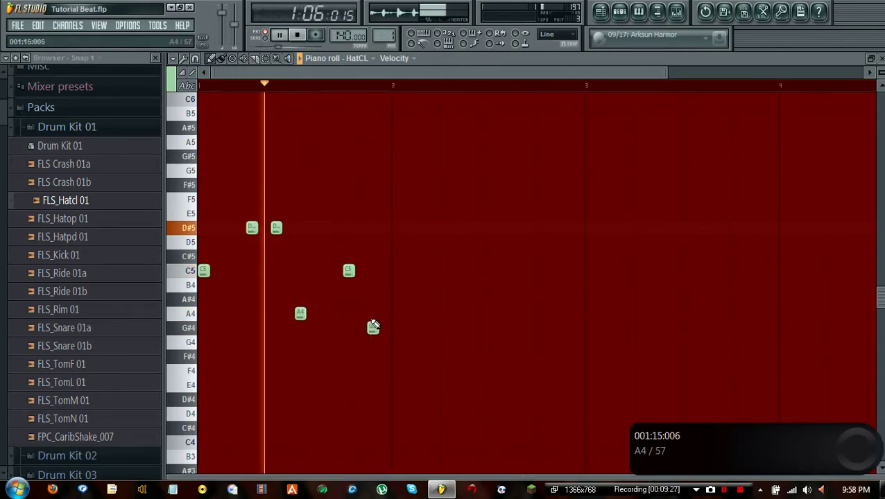
pyautogui.click(298, 35)
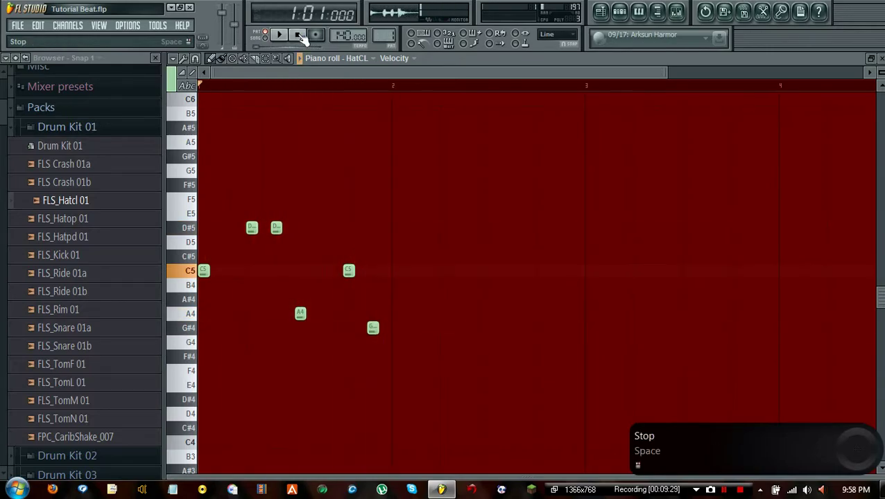
pyautogui.click(601, 11)
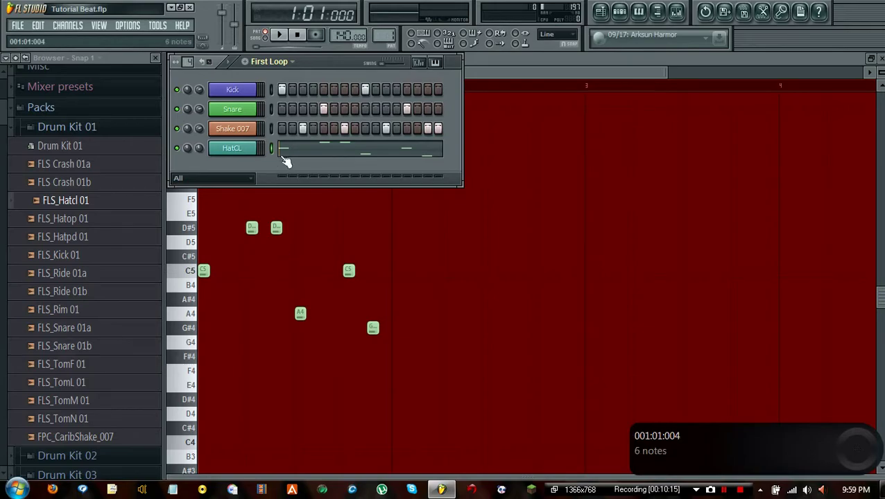
# Open and close HatCL's Channel settings, then play the First Loop pattern
pyautogui.click(242, 149)
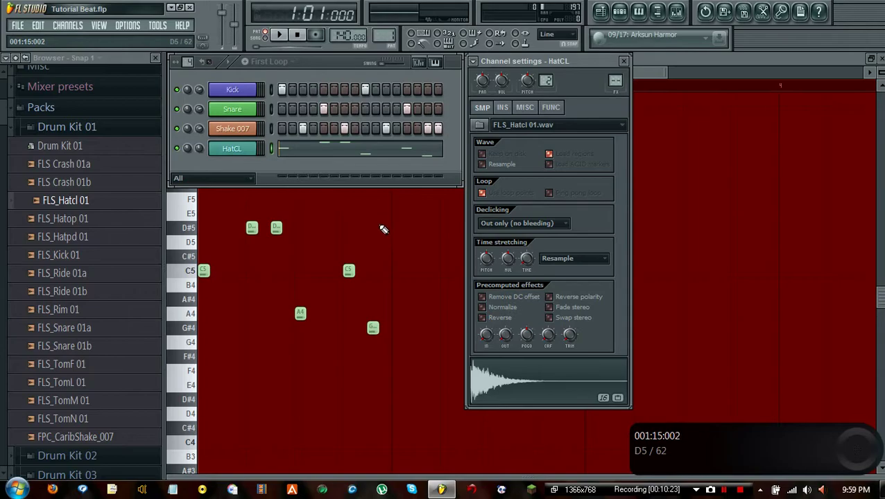
pyautogui.click(623, 61)
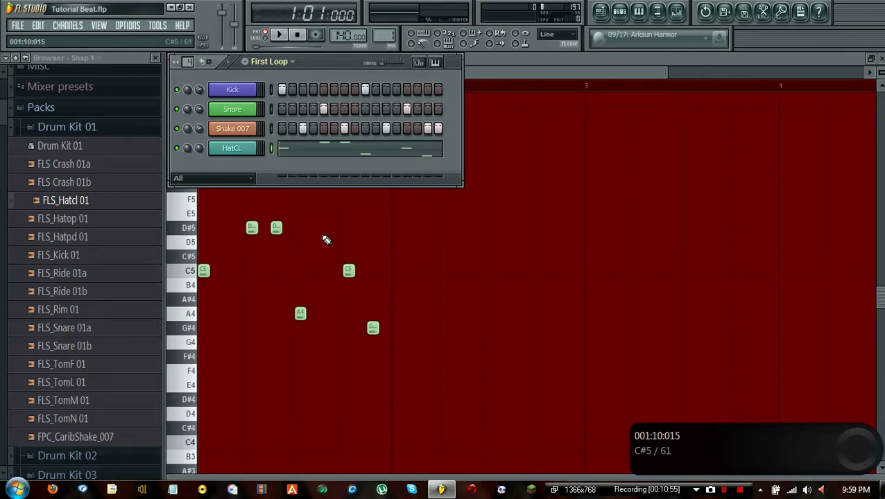
pyautogui.click(283, 36)
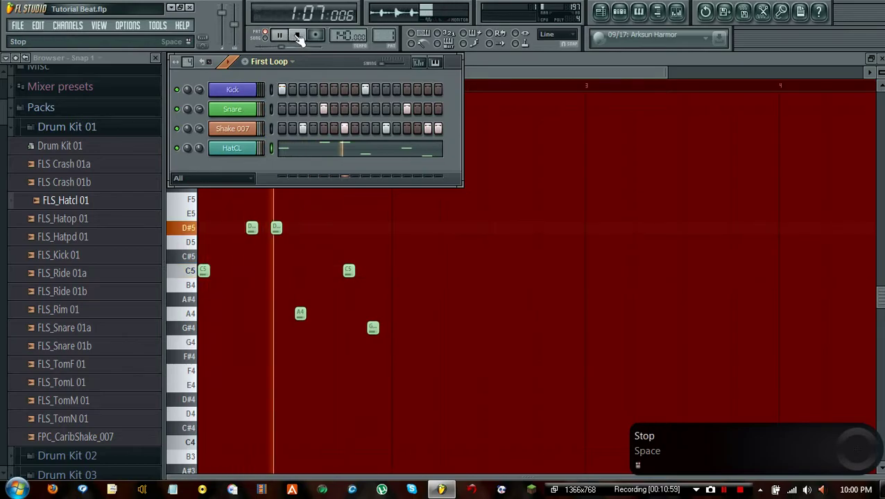
# Stop playback, select the G#4 and other notes from the piano keys, then deselect
pyautogui.click(298, 37)
pyautogui.click(297, 36)
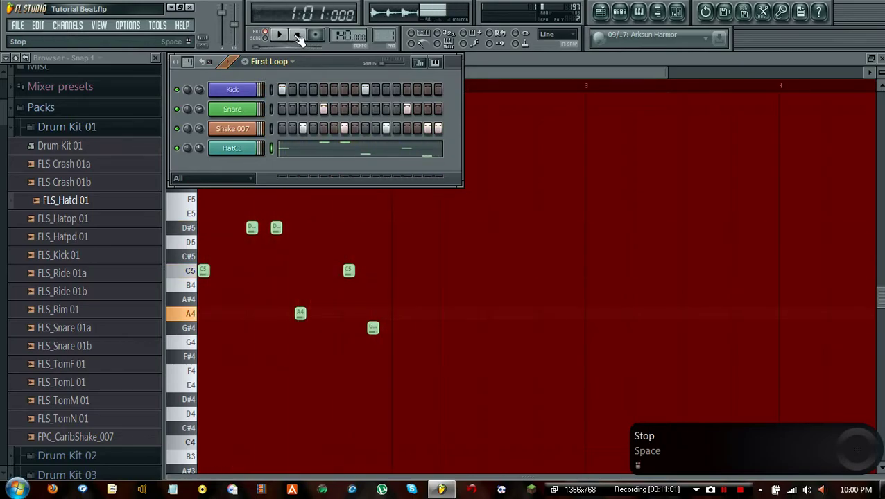
pyautogui.click(186, 333)
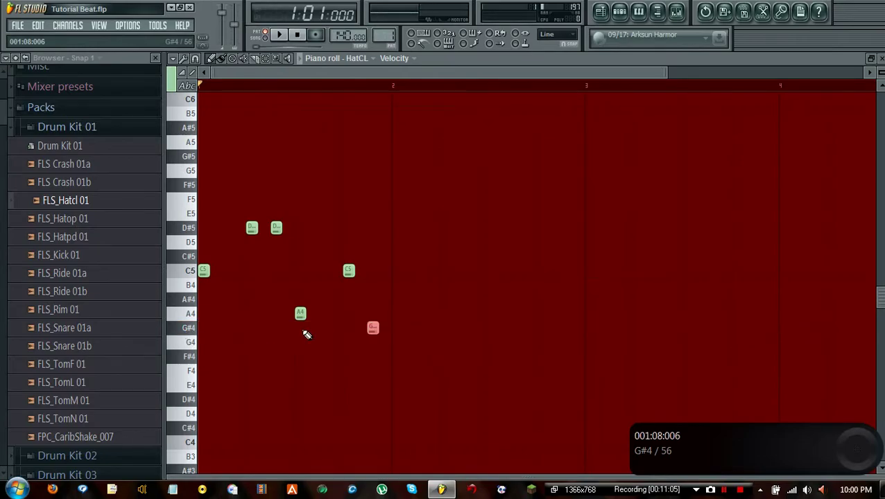
pyautogui.click(372, 328)
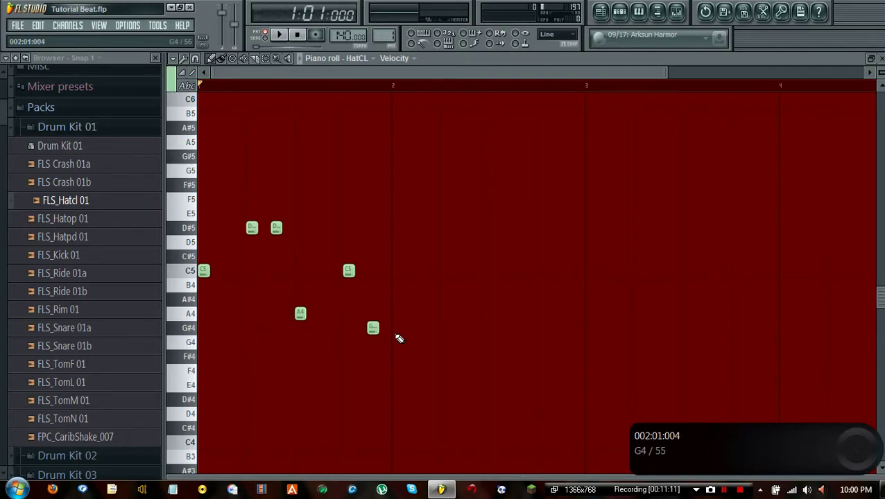
pyautogui.click(184, 331)
pyautogui.moveTo(184, 331); pyautogui.dragTo(189, 192)
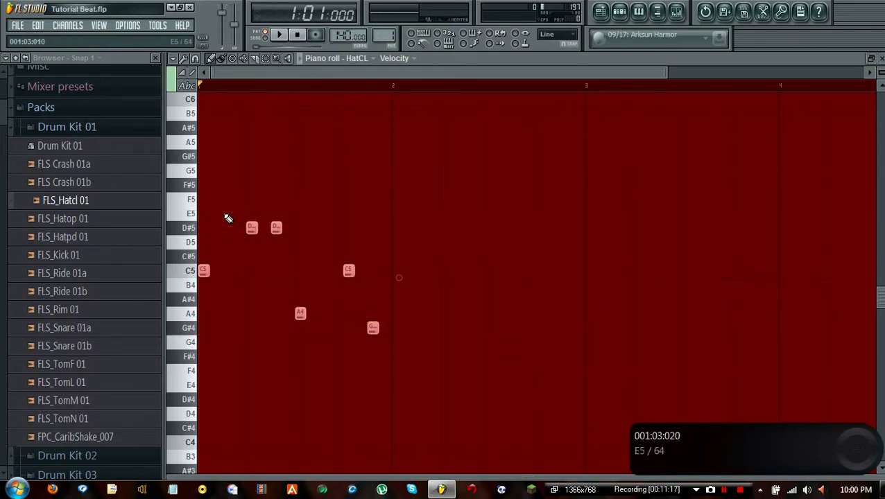
pyautogui.click(229, 229)
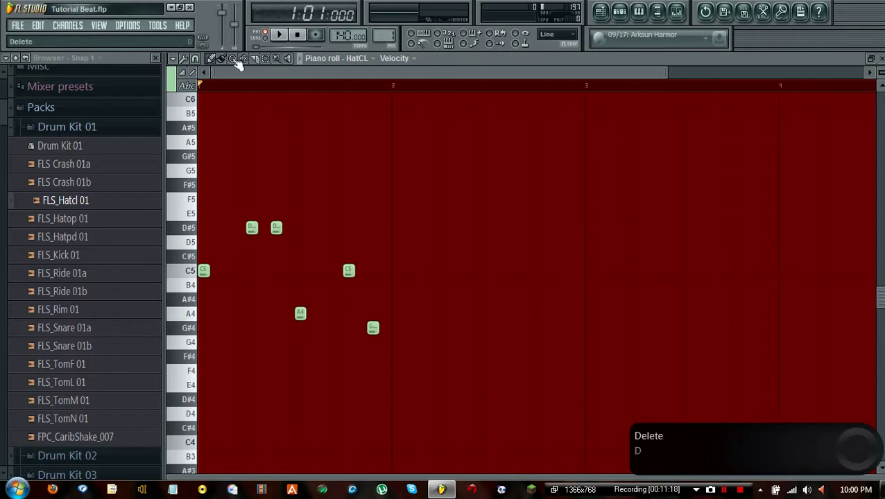
# Open and close the piano roll options, then select and deselect the two D#5 notes
pyautogui.click(175, 61)
pyautogui.moveTo(208, 84)
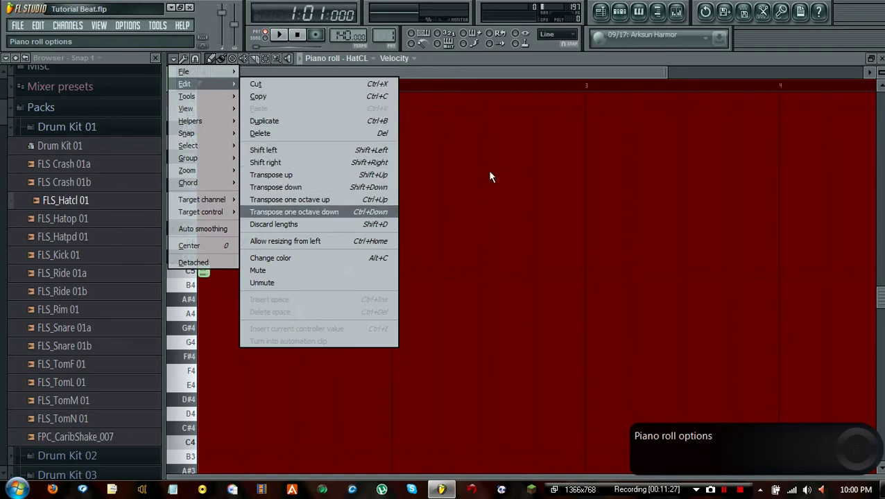
pyautogui.click(506, 176)
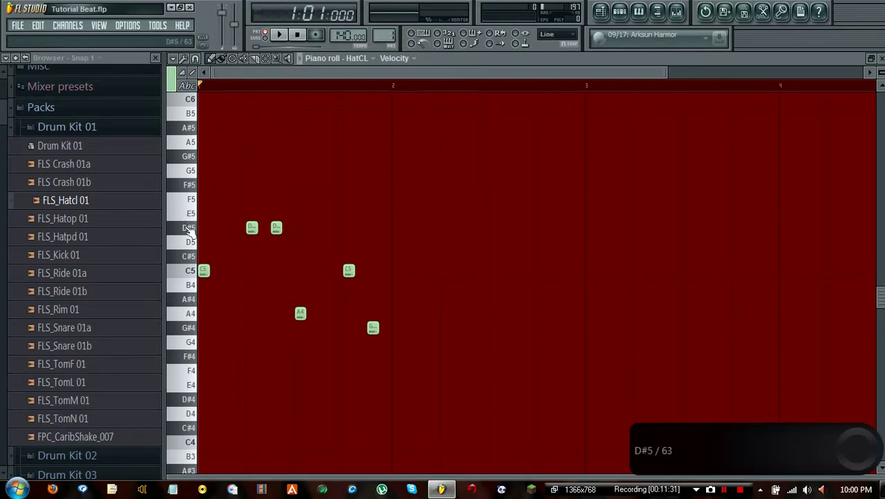
pyautogui.moveTo(187, 228); pyautogui.dragTo(188, 258)
pyautogui.click(203, 192)
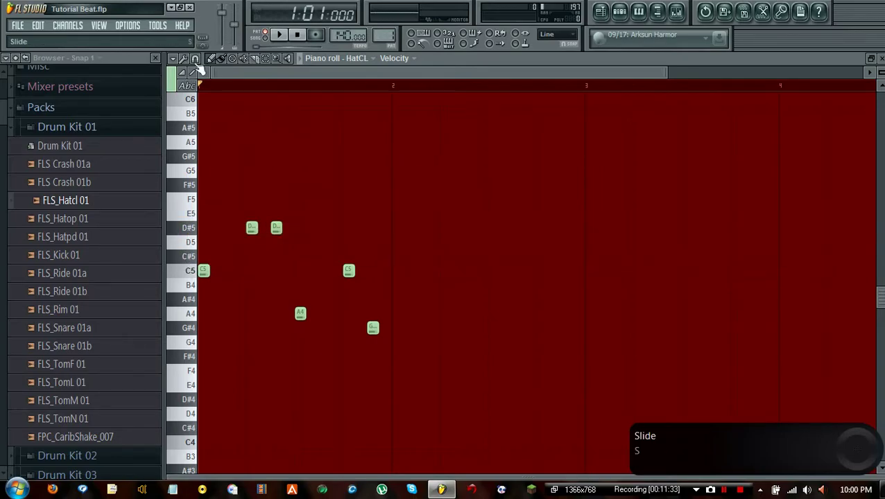
# Box-select notes with the Select tool, return to Draw, and deselect with the melody unchanged
pyautogui.click(267, 59)
pyautogui.moveTo(469, 123); pyautogui.dragTo(171, 426)
pyautogui.moveTo(256, 233)
pyautogui.mouseDown()
pyautogui.moveTo(393, 231)
pyautogui.moveTo(402, 179)
pyautogui.moveTo(197, 416)
pyautogui.mouseUp()
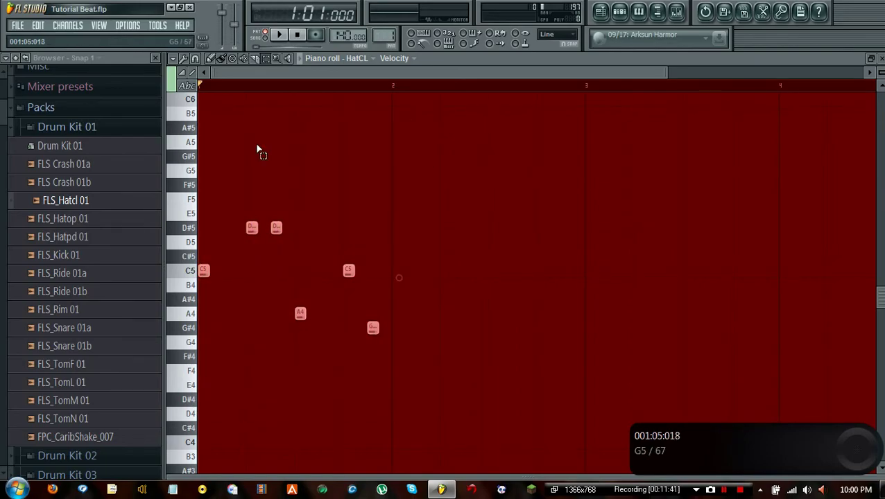
pyautogui.click(218, 61)
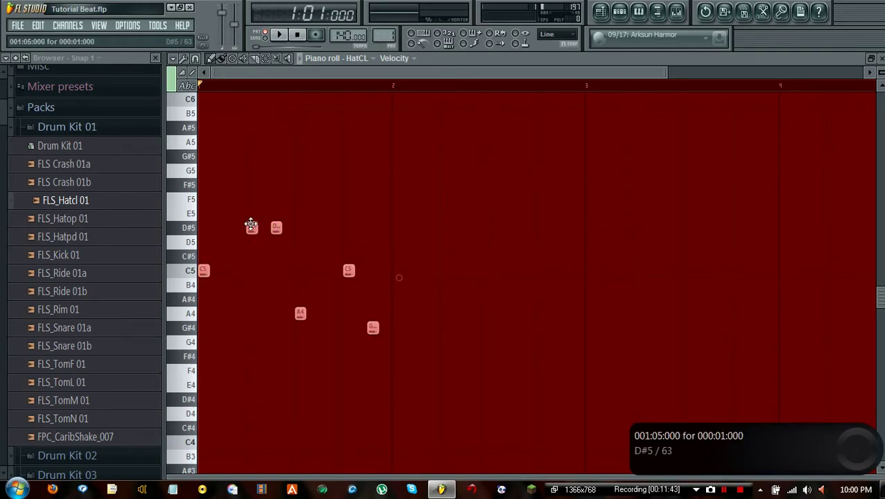
pyautogui.moveTo(251, 226)
pyautogui.mouseDown()
pyautogui.moveTo(270, 230)
pyautogui.moveTo(248, 230)
pyautogui.mouseUp()
pyautogui.hotkey('ctrl', 'd')
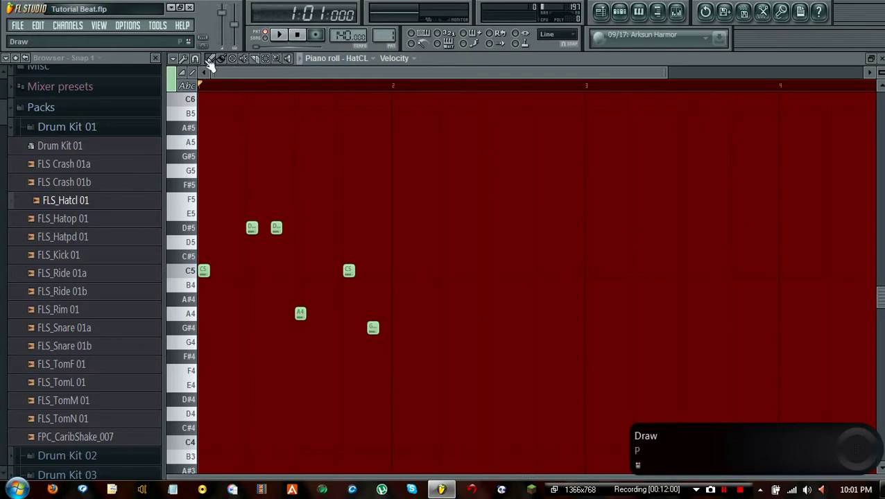
# Scrub across HatCL's six notes with the Playback tool, then show the First Loop sequencer
pyautogui.click(286, 58)
pyautogui.moveTo(292, 213); pyautogui.dragTo(361, 120)
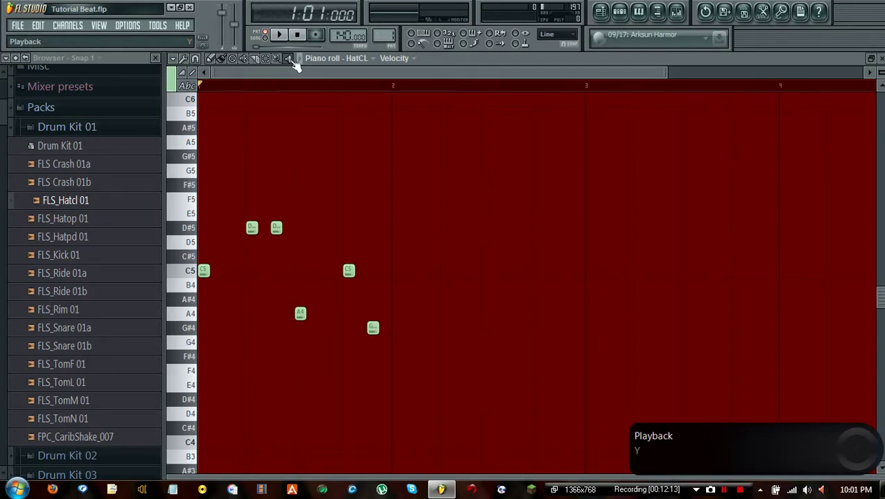
pyautogui.moveTo(298, 125); pyautogui.dragTo(250, 119)
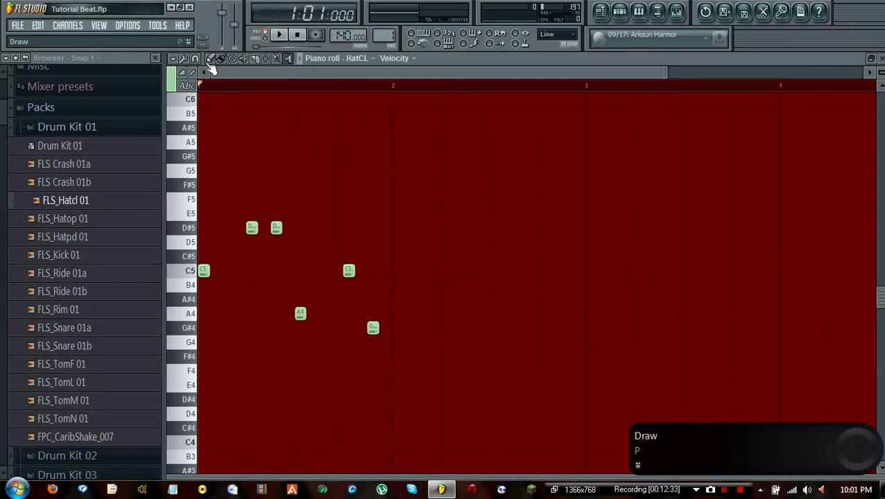
pyautogui.click(619, 11)
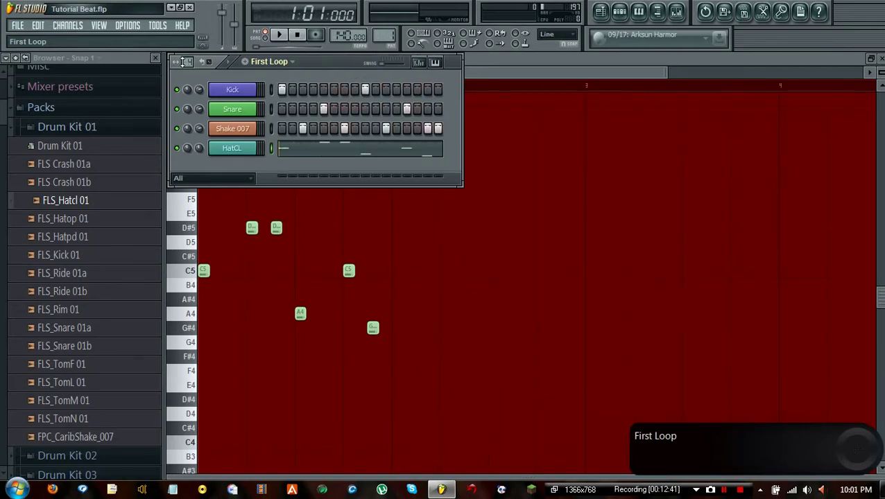
# Widen First Loop to 32 steps, then bring the step sequencer back over the piano roll
pyautogui.scroll(4, 182, 62)
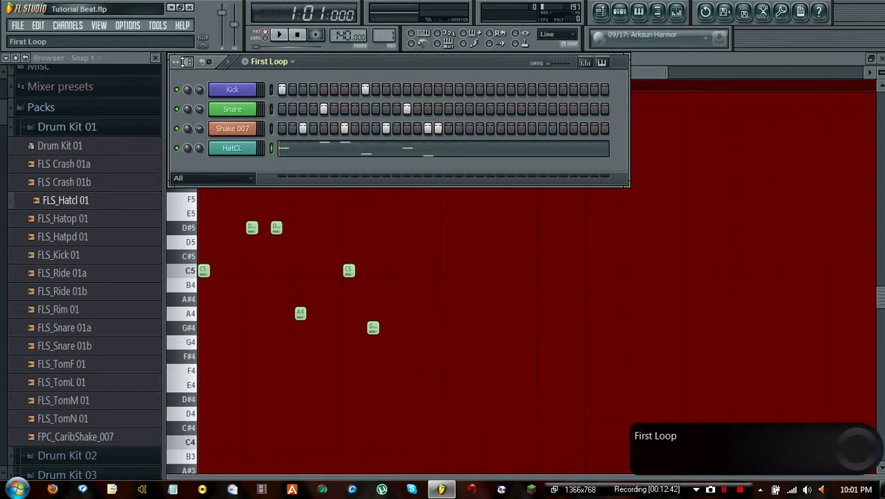
pyautogui.click(651, 67)
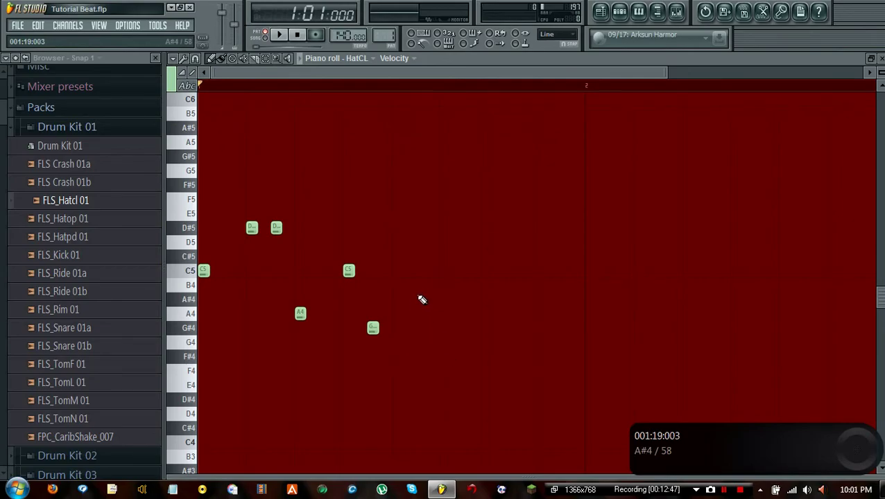
pyautogui.click(619, 12)
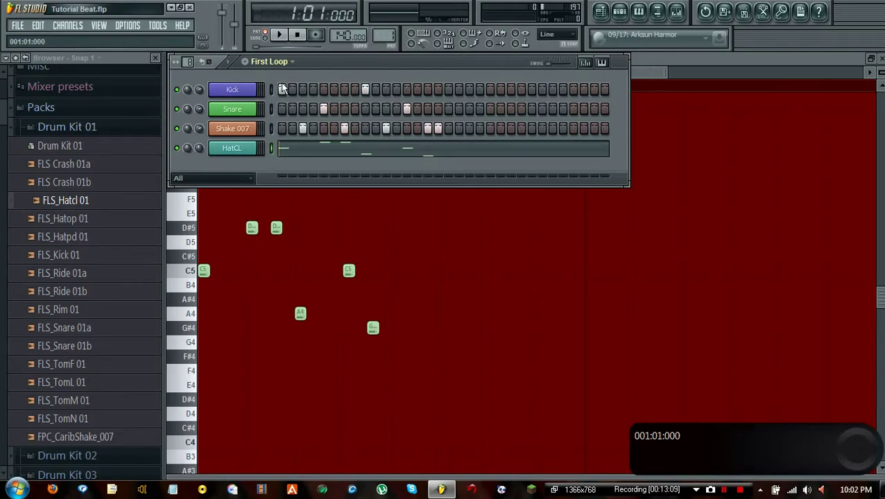
# Fill the Kick channel on every eighth step, giving hits on steps 1, 9, 17 and 25
pyautogui.rightClick(234, 91)
pyautogui.rightClick(234, 94)
pyautogui.click(291, 181)
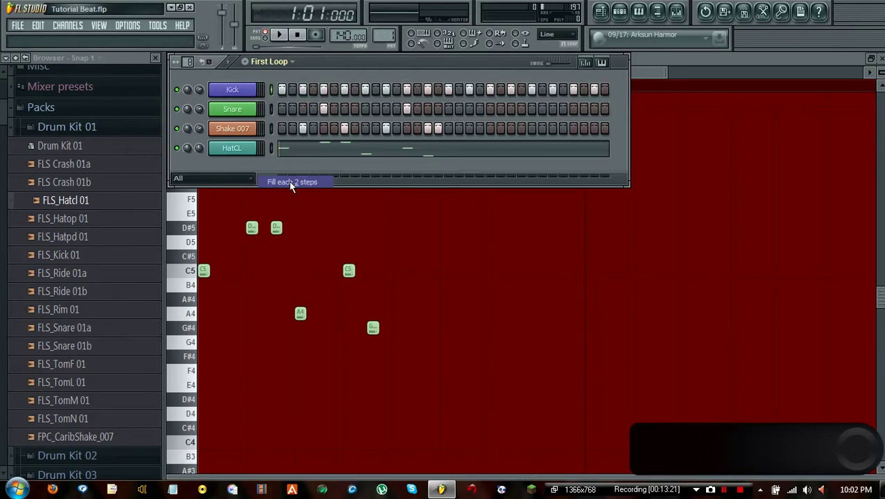
pyautogui.rightClick(232, 99)
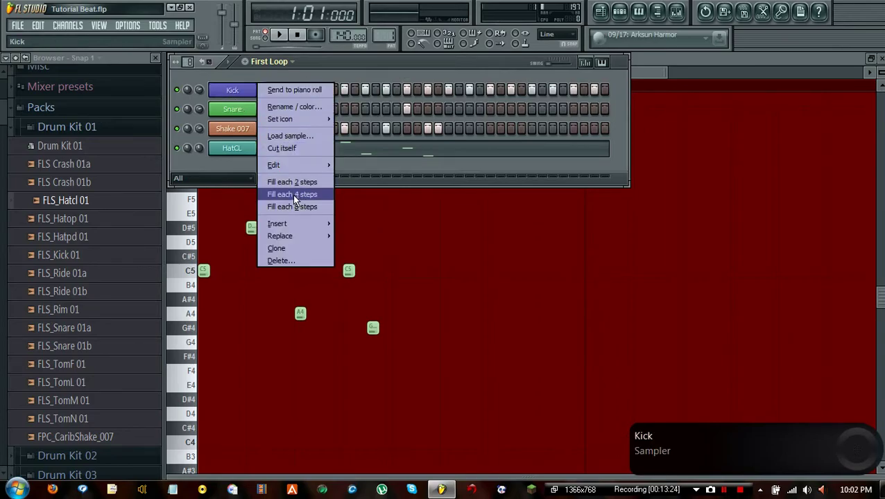
pyautogui.click(294, 196)
pyautogui.rightClick(232, 90)
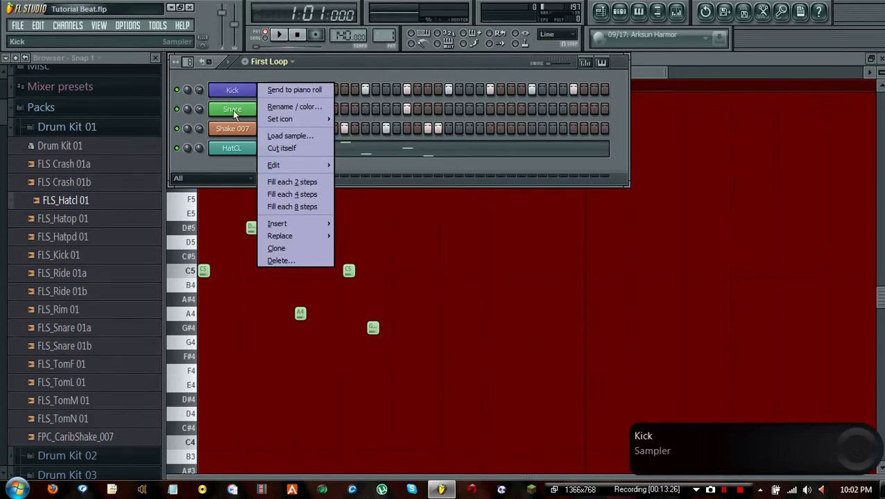
pyautogui.click(293, 206)
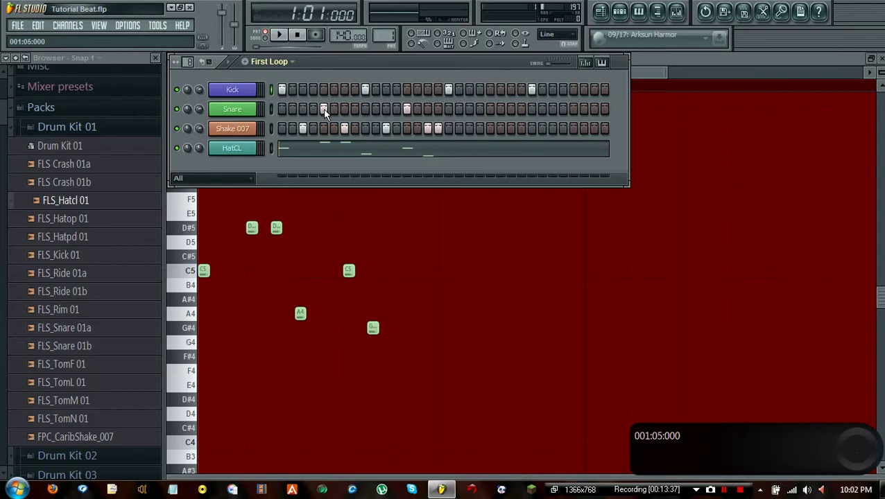
# Move one Snare hit a step later, add two Shake 007 steps, and play the loop
pyautogui.click(481, 109)
pyautogui.click(489, 108)
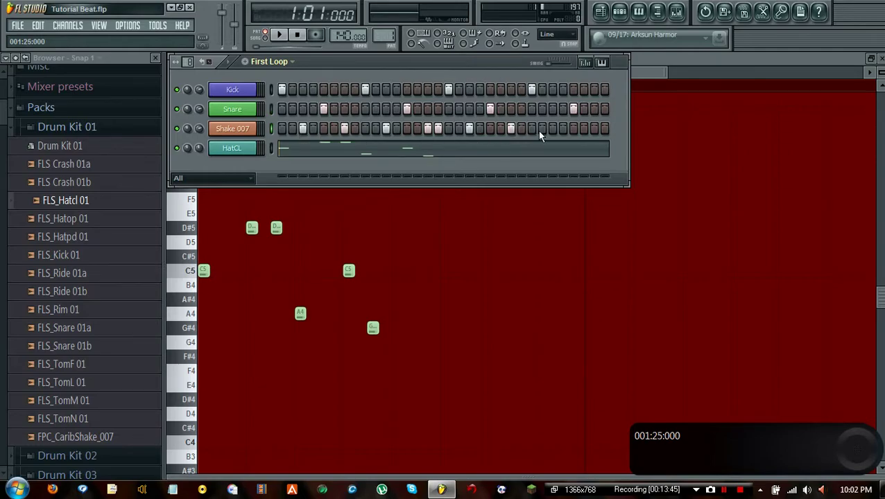
pyautogui.click(593, 128)
pyautogui.click(604, 128)
pyautogui.click(281, 35)
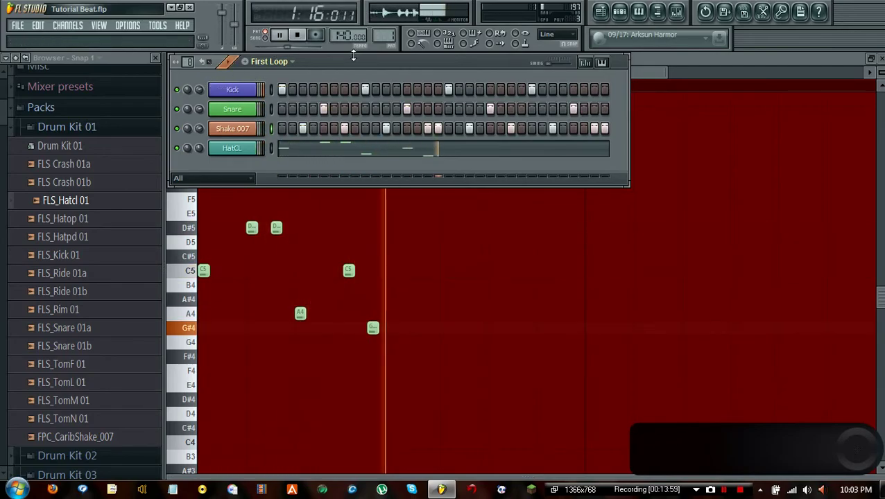
pyautogui.click(296, 36)
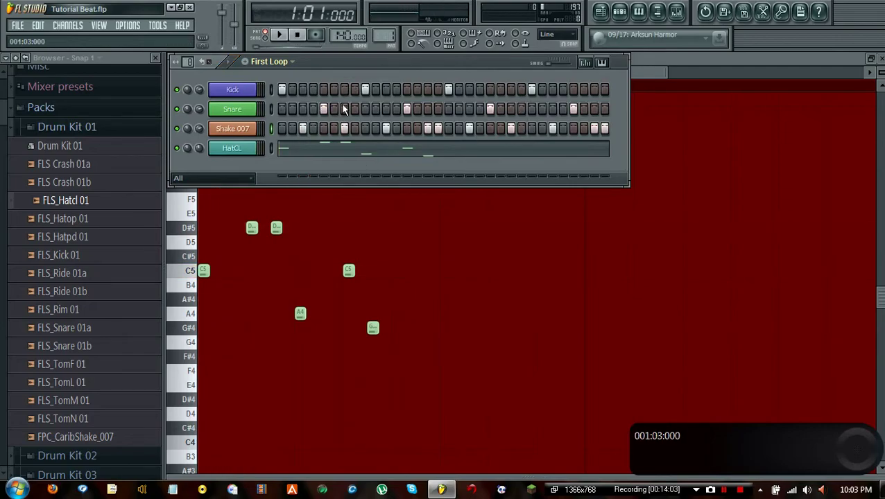
# Box-select all seven HatCL notes, apply Edit > Duplicate, and move the copy later in time
pyautogui.click(399, 170)
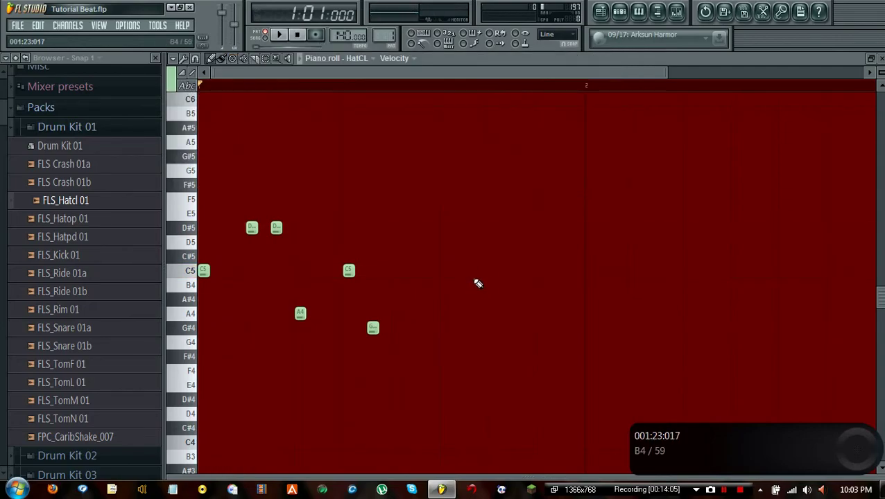
pyautogui.click(271, 62)
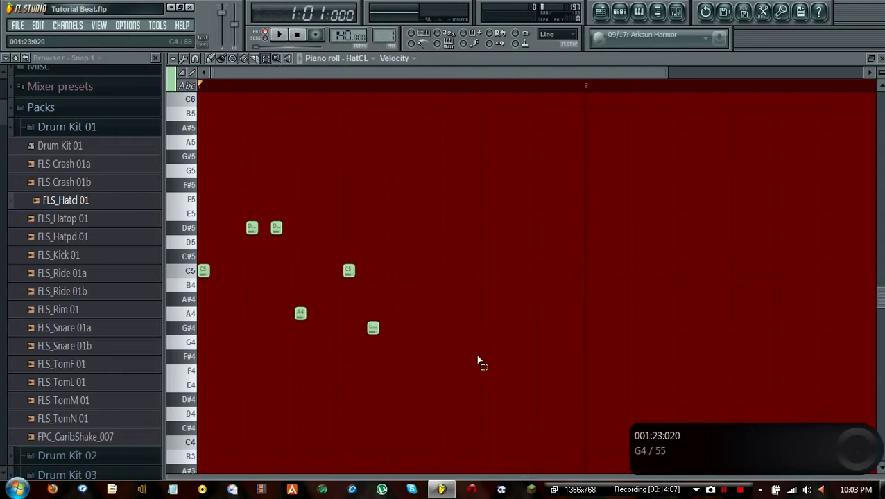
pyautogui.moveTo(450, 404); pyautogui.dragTo(197, 141)
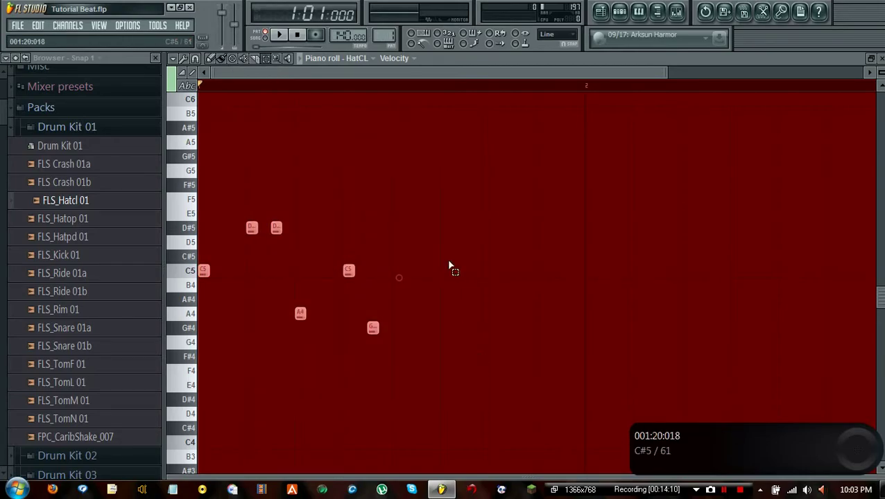
pyautogui.click(470, 371)
pyautogui.moveTo(433, 348); pyautogui.dragTo(199, 135)
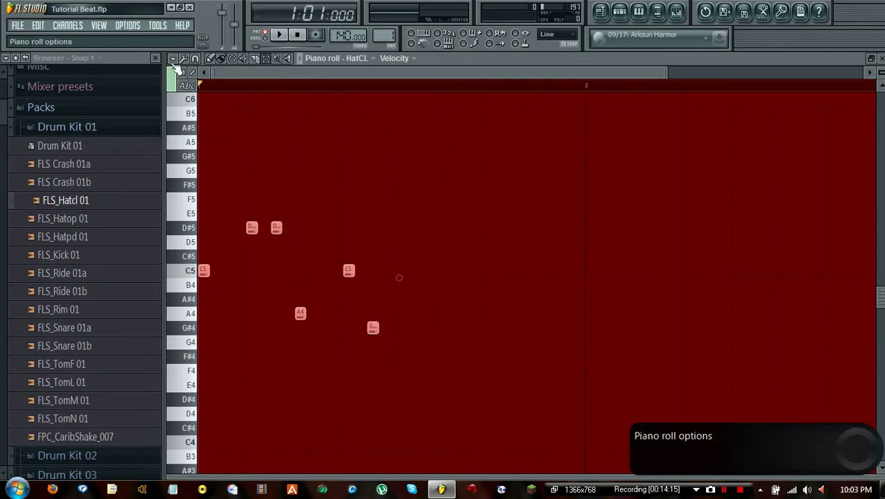
pyautogui.click(172, 61)
pyautogui.moveTo(200, 82)
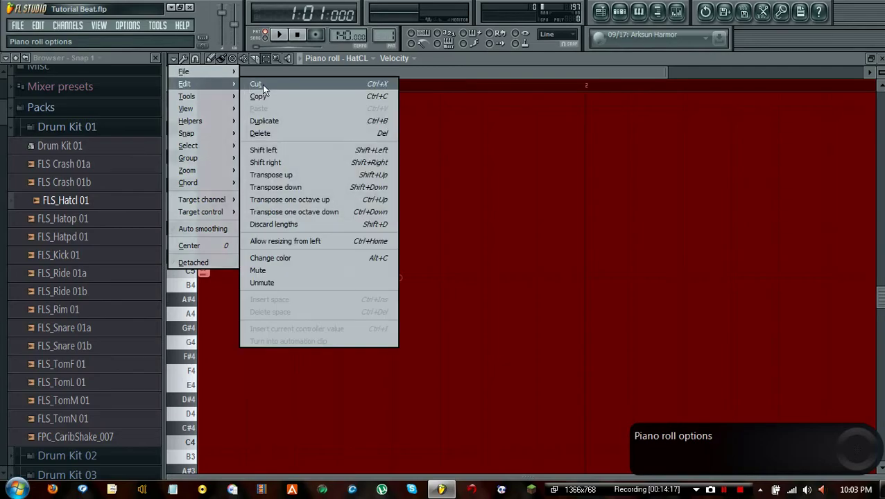
pyautogui.click(272, 122)
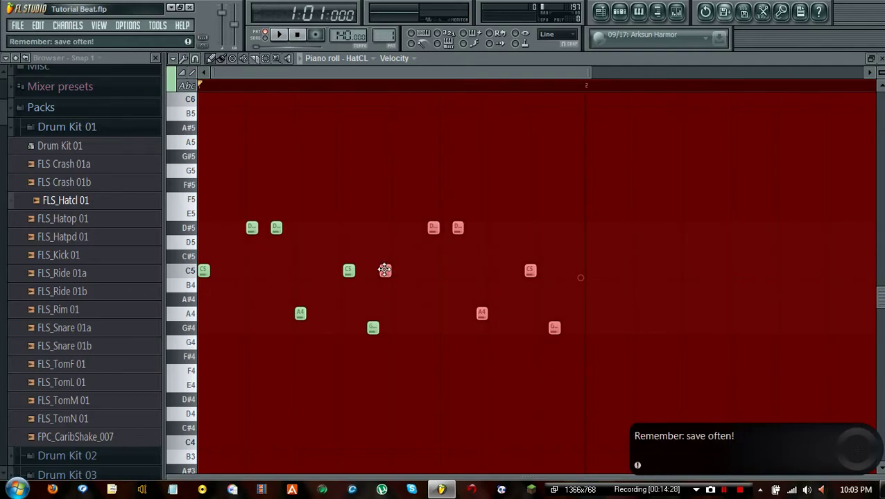
pyautogui.moveTo(385, 270); pyautogui.dragTo(390, 269)
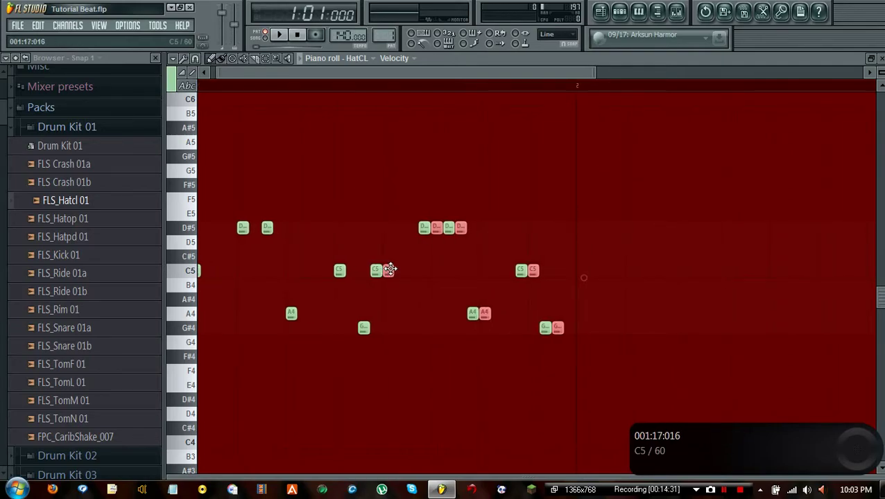
# Position the duplicated notes after the original phrase, undoing the stray extra copy
pyautogui.moveTo(391, 269)
pyautogui.mouseDown()
pyautogui.moveTo(454, 270)
pyautogui.moveTo(382, 270)
pyautogui.mouseUp()
pyautogui.click(705, 13)
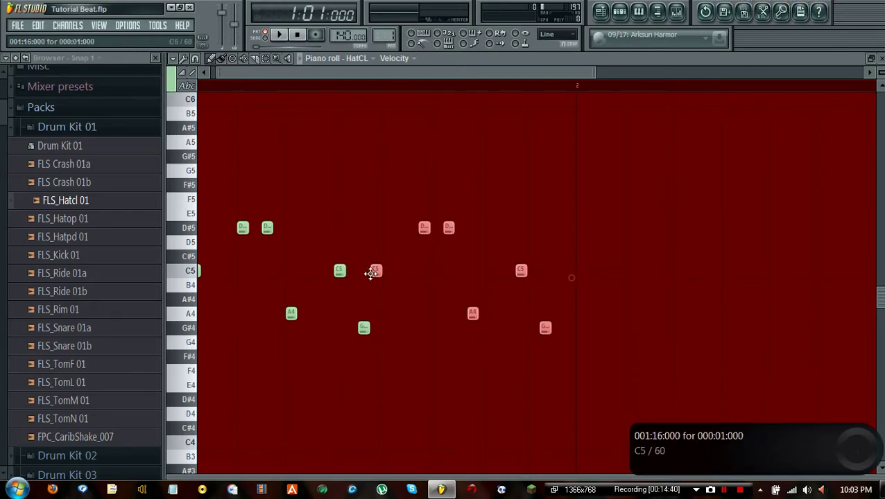
pyautogui.moveTo(373, 271)
pyautogui.mouseDown()
pyautogui.moveTo(397, 272)
pyautogui.moveTo(378, 275)
pyautogui.mouseUp()
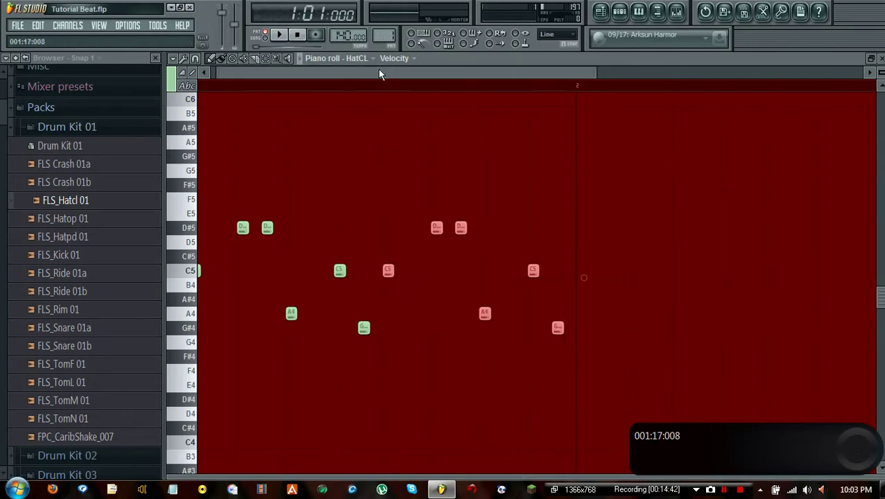
pyautogui.moveTo(379, 72); pyautogui.dragTo(375, 71)
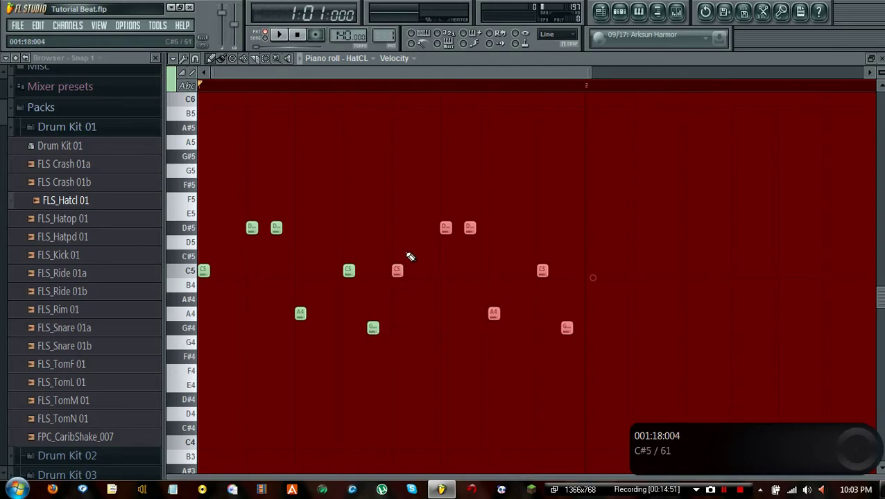
pyautogui.moveTo(397, 270)
pyautogui.mouseDown()
pyautogui.moveTo(424, 271)
pyautogui.moveTo(397, 272)
pyautogui.mouseUp()
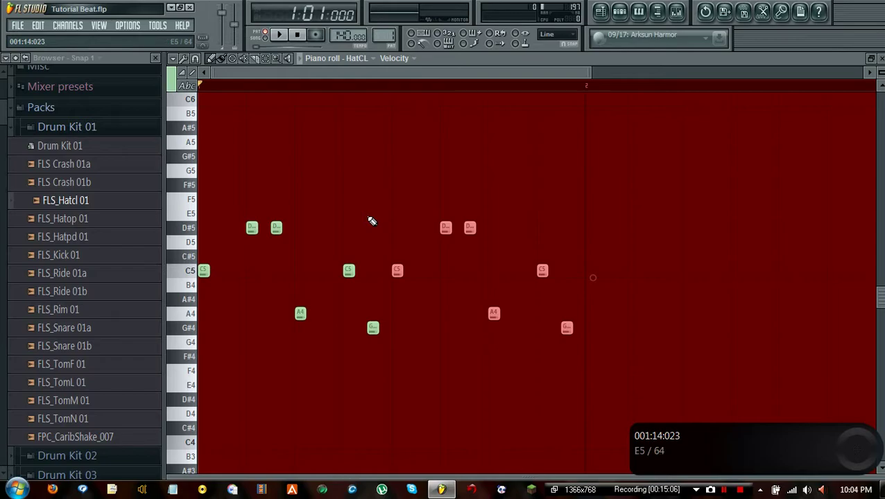
# Deselect and delete the first G#4 note, then show the First Loop step sequencer
pyautogui.hotkey('ctrl', 'd')
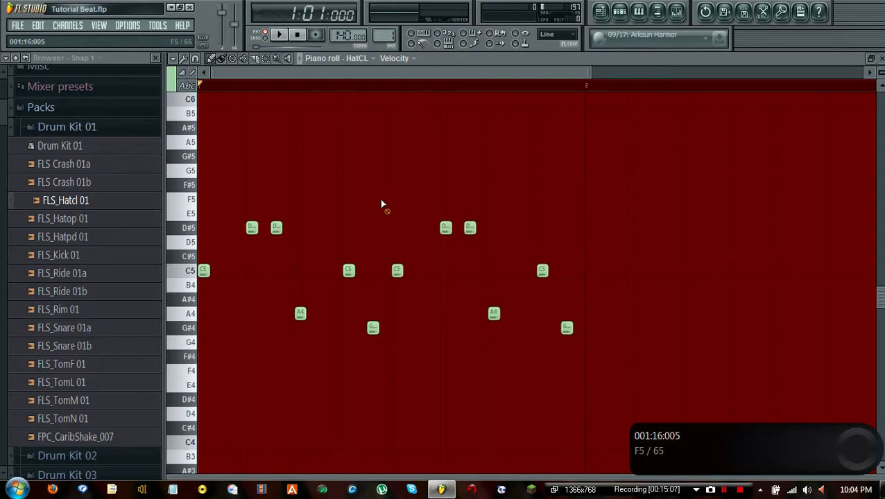
pyautogui.rightClick(368, 334)
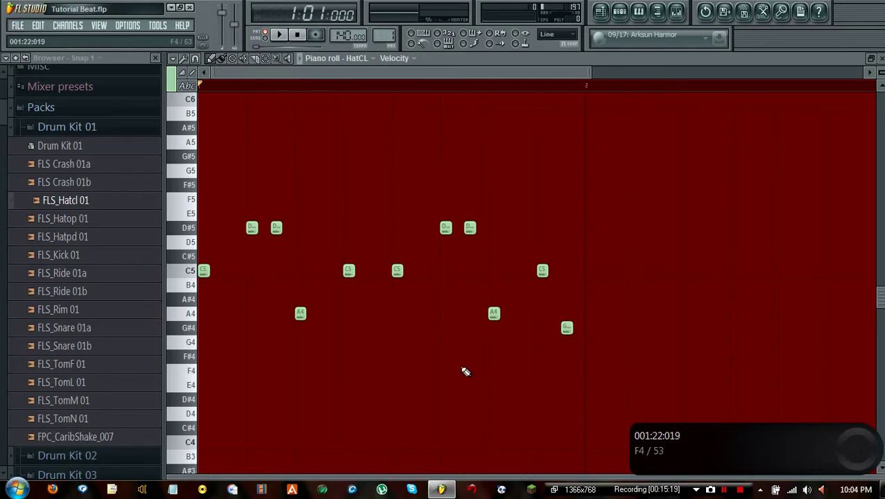
pyautogui.click(617, 11)
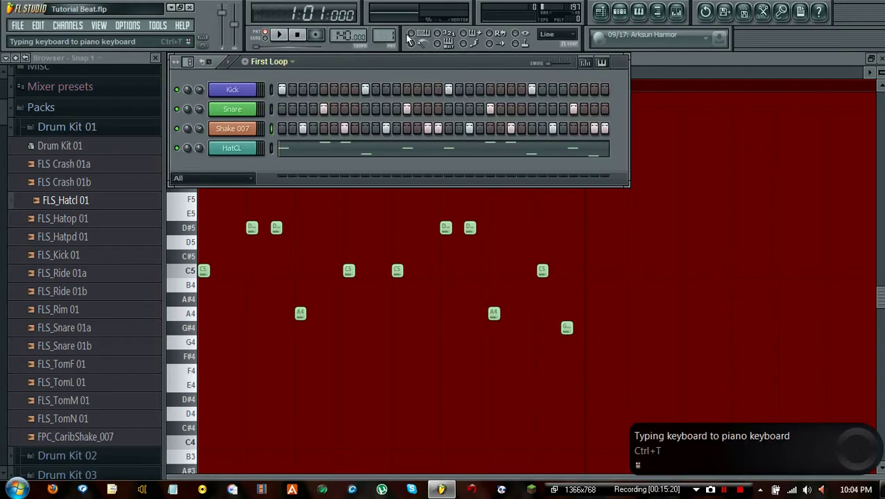
# Play and stop the First Loop pattern three times, then hide the step sequencer with F6
pyautogui.click(278, 35)
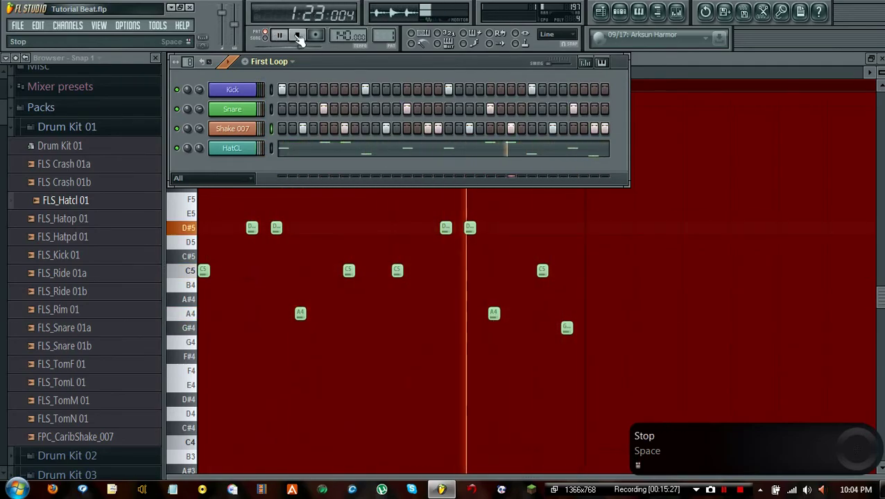
pyautogui.click(298, 37)
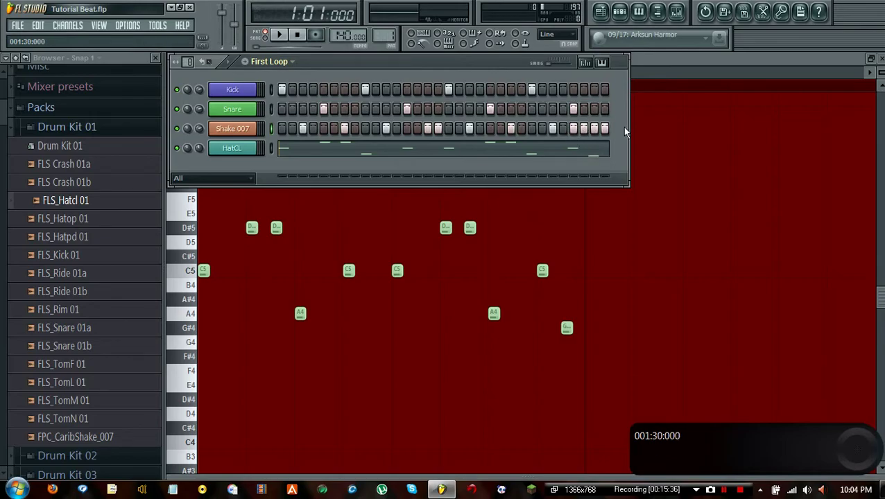
pyautogui.click(279, 35)
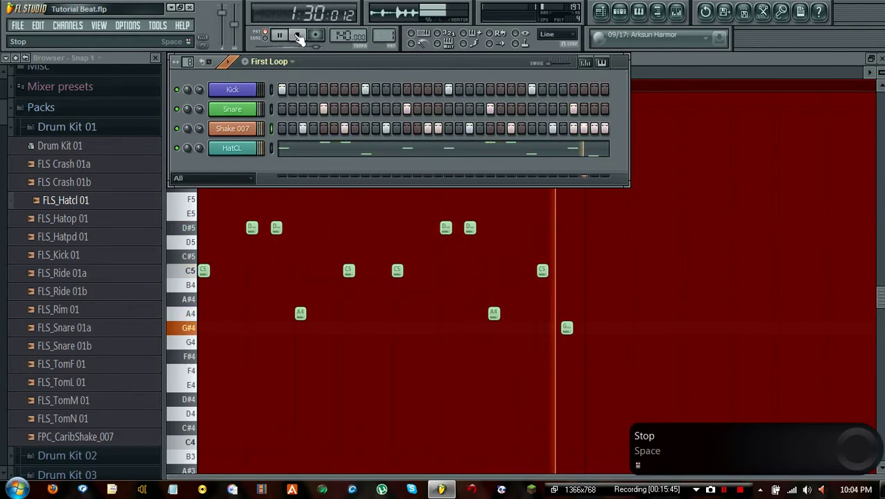
pyautogui.click(298, 36)
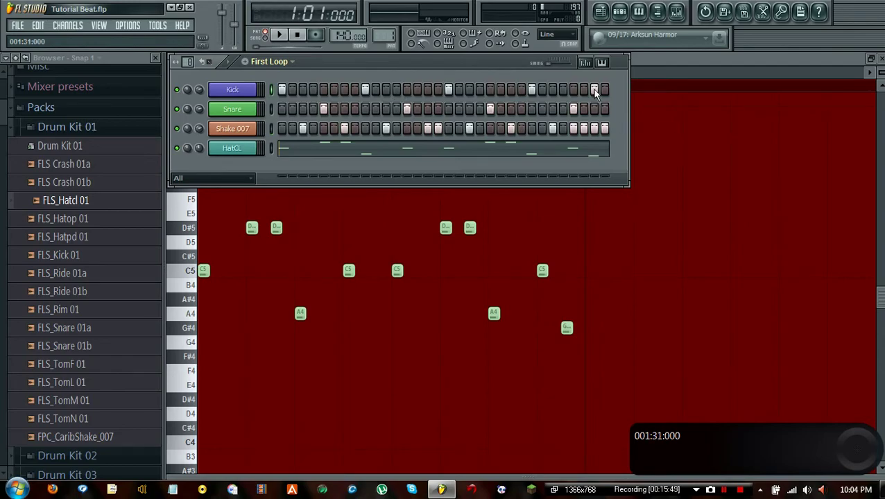
pyautogui.click(279, 35)
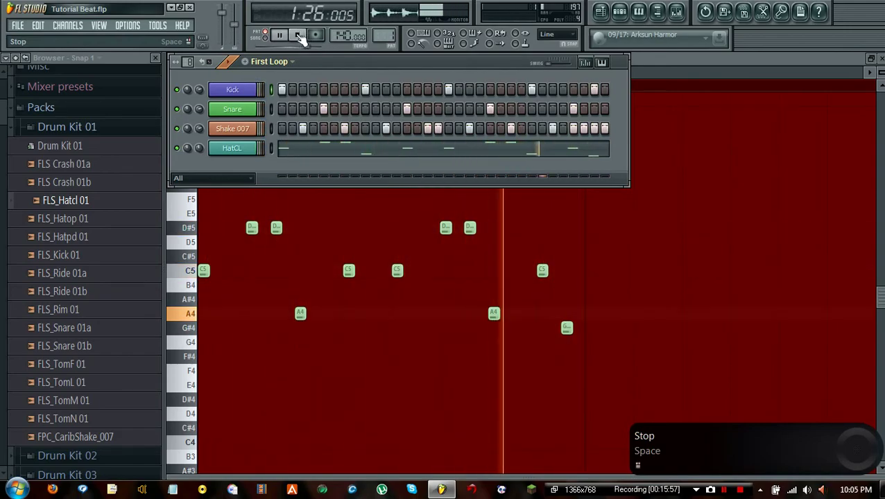
pyautogui.click(298, 36)
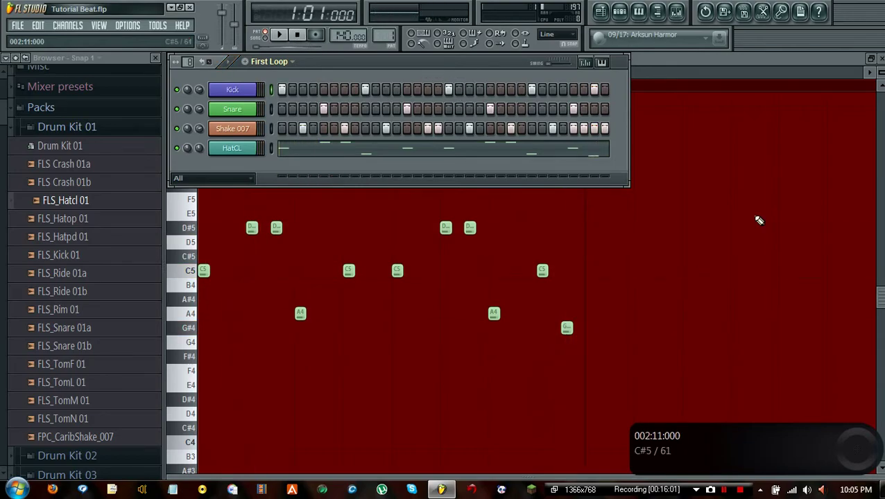
pyautogui.press('F6')
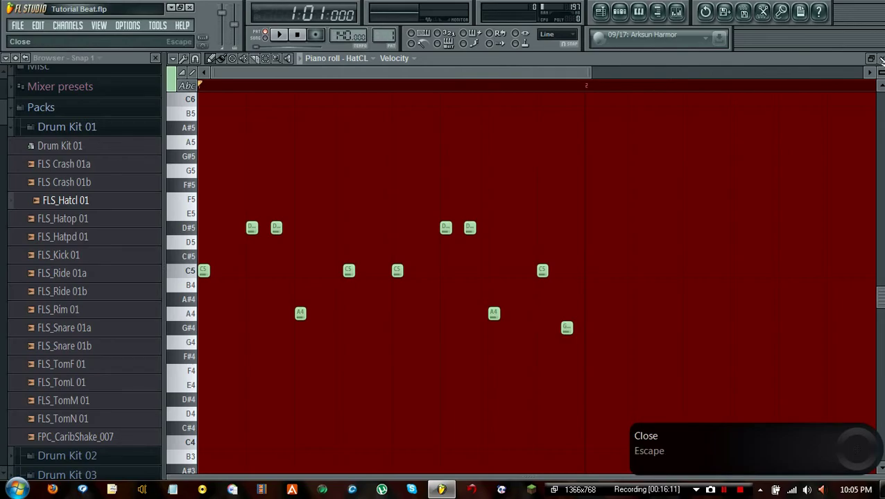
pyautogui.click(638, 12)
pyautogui.click(639, 12)
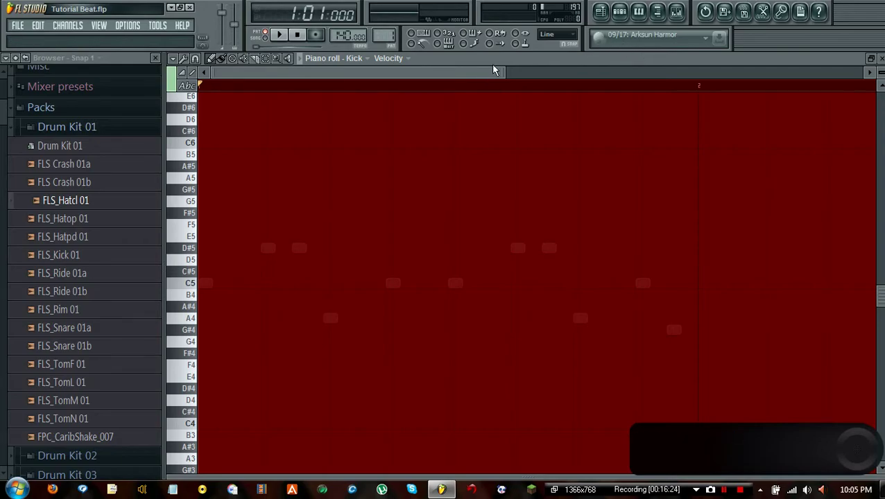
pyautogui.click(619, 13)
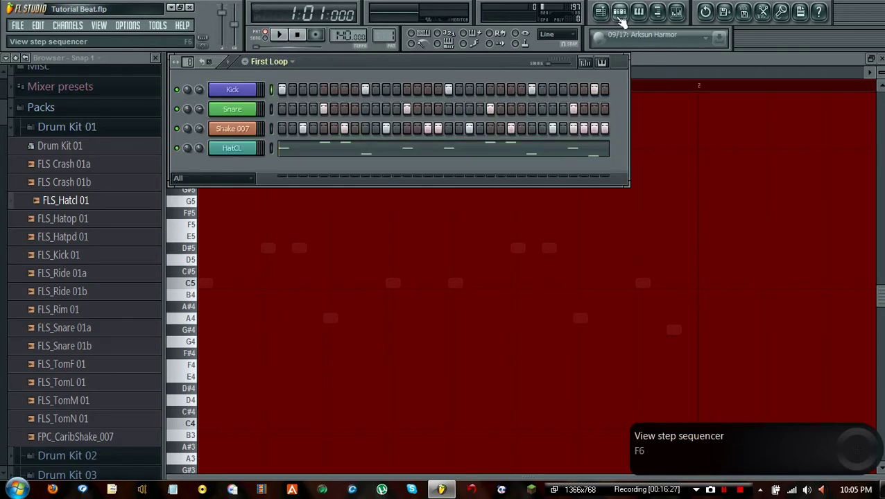
pyautogui.click(880, 58)
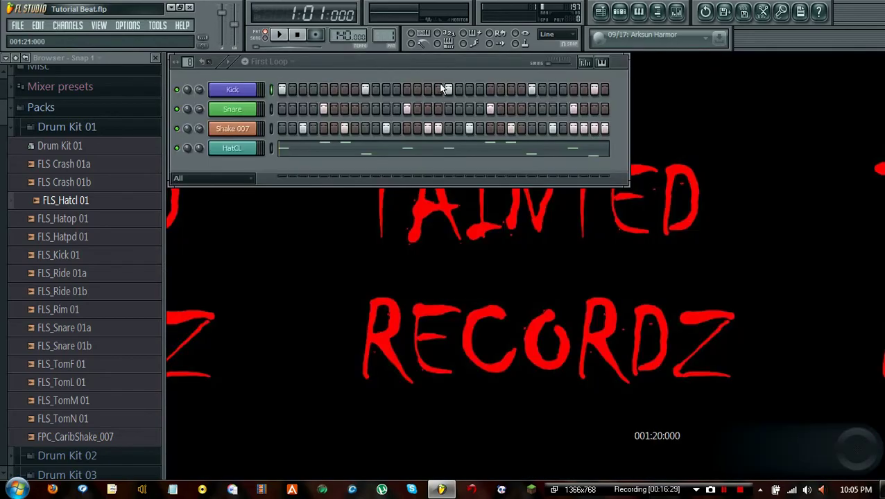
pyautogui.click(271, 148)
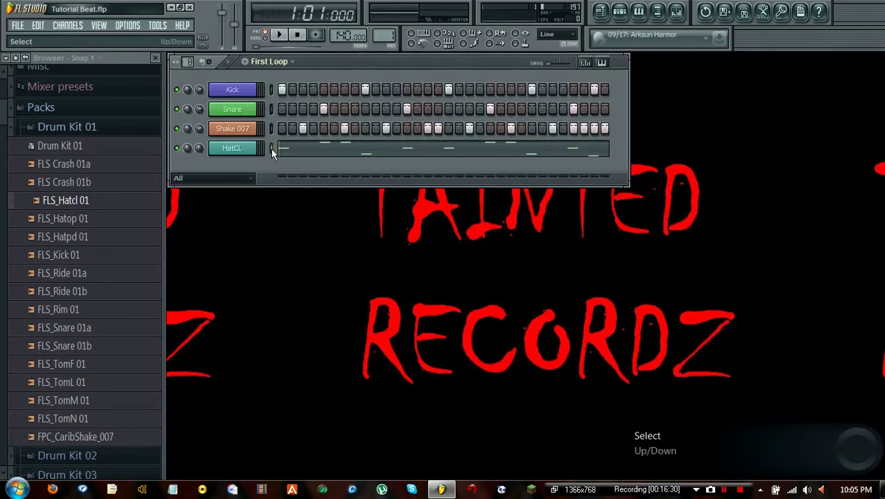
pyautogui.click(639, 11)
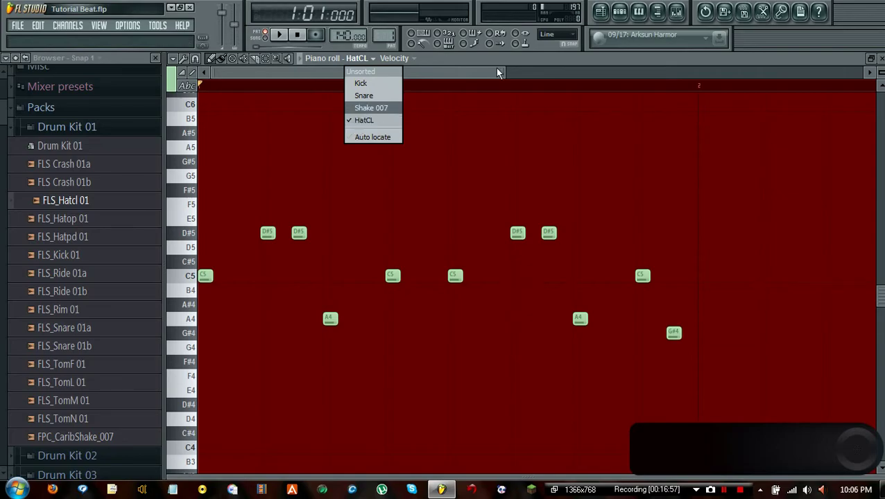
# Bring the piano roll back to the front and show the Shake 007 channel's notes
pyautogui.click(619, 11)
pyautogui.click(619, 11)
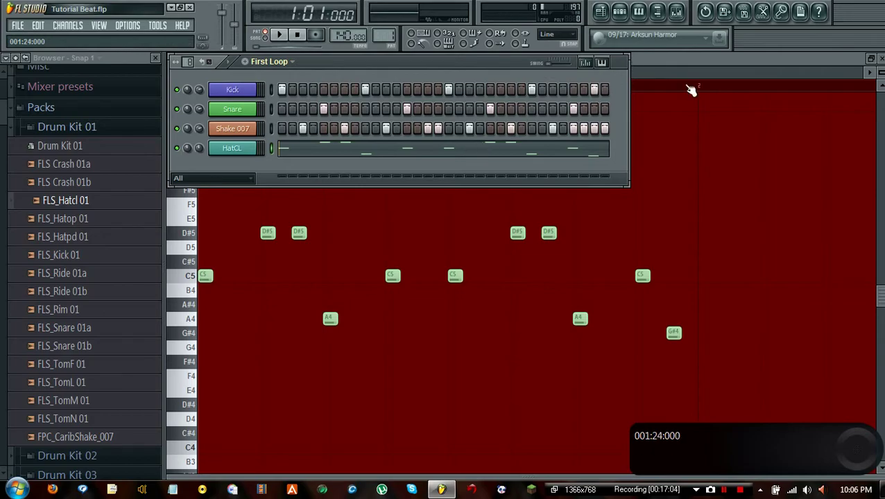
pyautogui.click(648, 65)
pyautogui.click(371, 59)
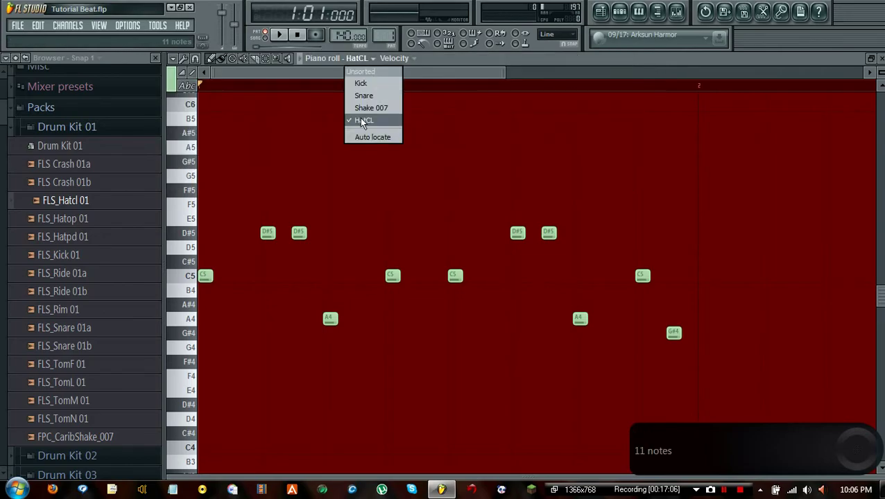
pyautogui.click(360, 109)
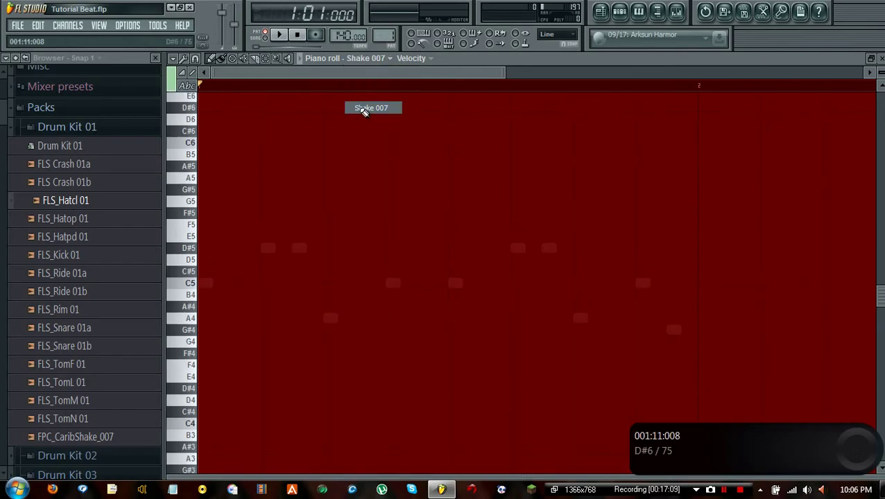
# Place an E5 note at the start of the pattern in the piano roll
pyautogui.click(366, 59)
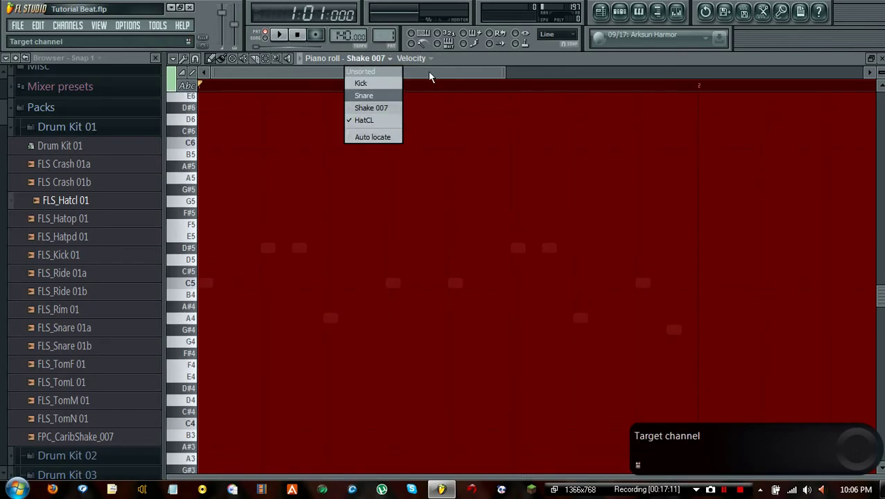
pyautogui.click(427, 70)
pyautogui.click(219, 236)
pyautogui.click(372, 61)
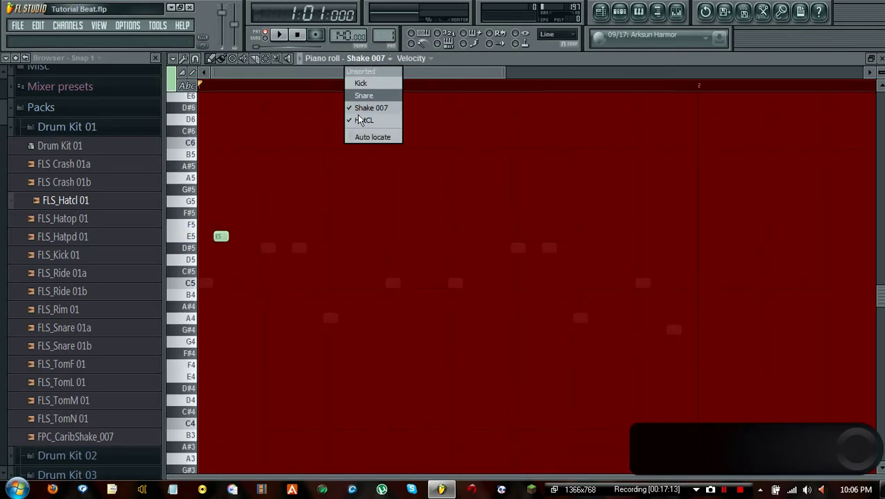
pyautogui.click(435, 85)
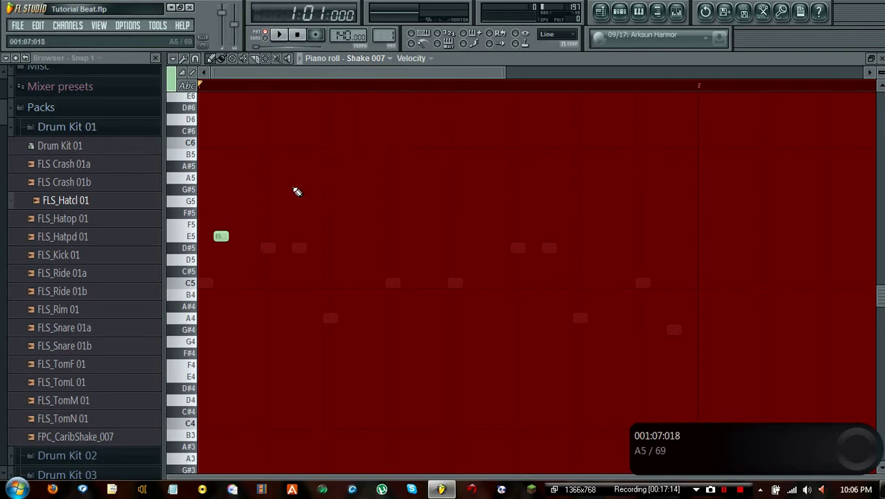
# Check the Kick and HatCL channels' notes, ending with the Kick channel shown
pyautogui.click(364, 60)
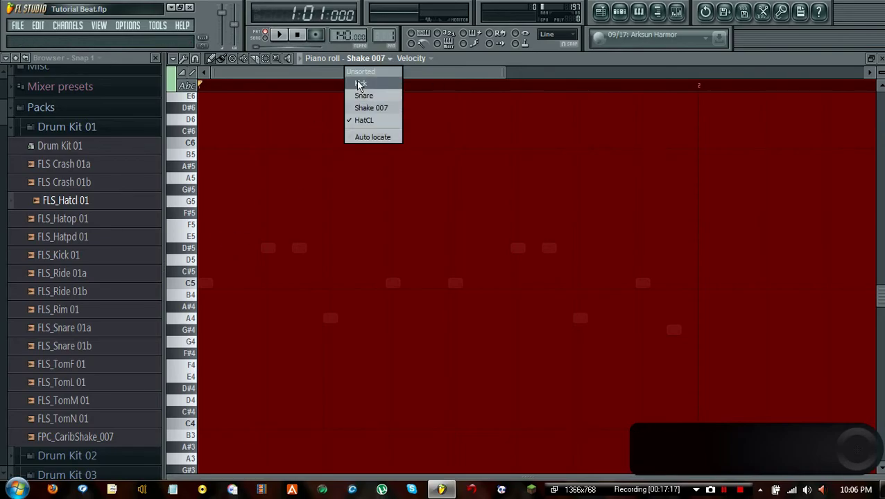
pyautogui.click(358, 82)
pyautogui.click(368, 59)
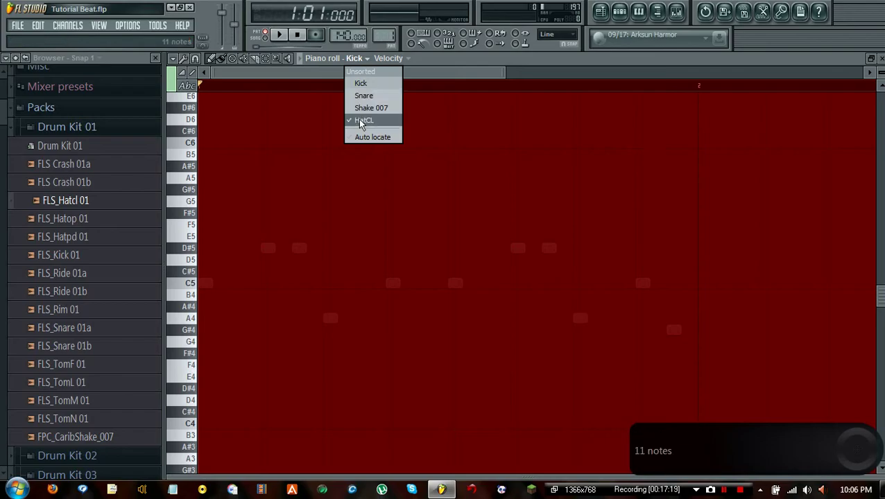
pyautogui.click(358, 119)
pyautogui.click(362, 60)
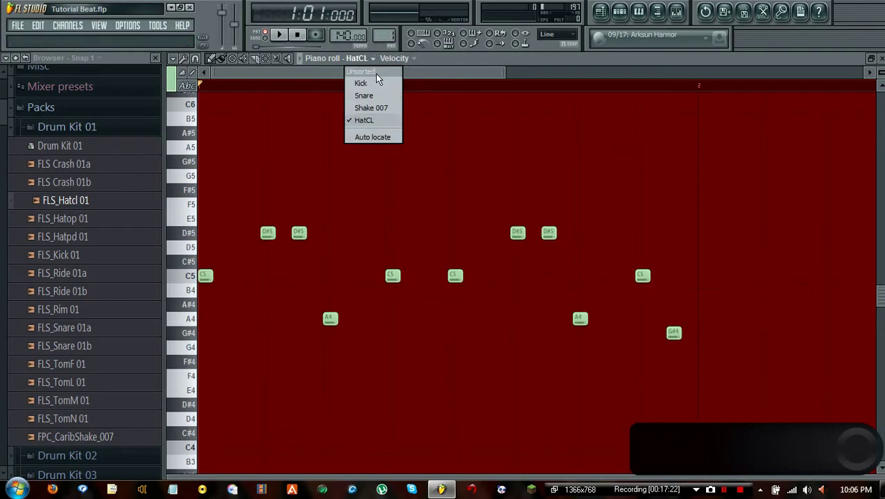
pyautogui.click(360, 83)
# Open and close the Velocity note-property menu unchanged, then close the piano roll
pyautogui.click(391, 61)
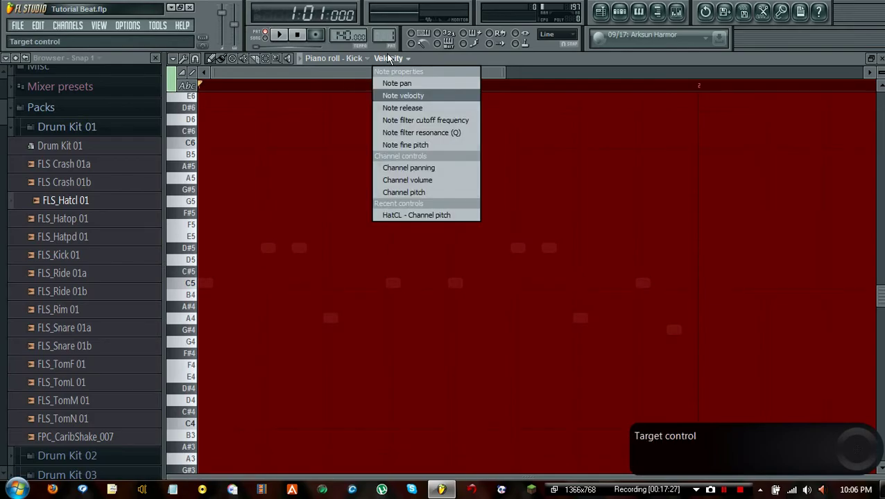
pyautogui.click(391, 61)
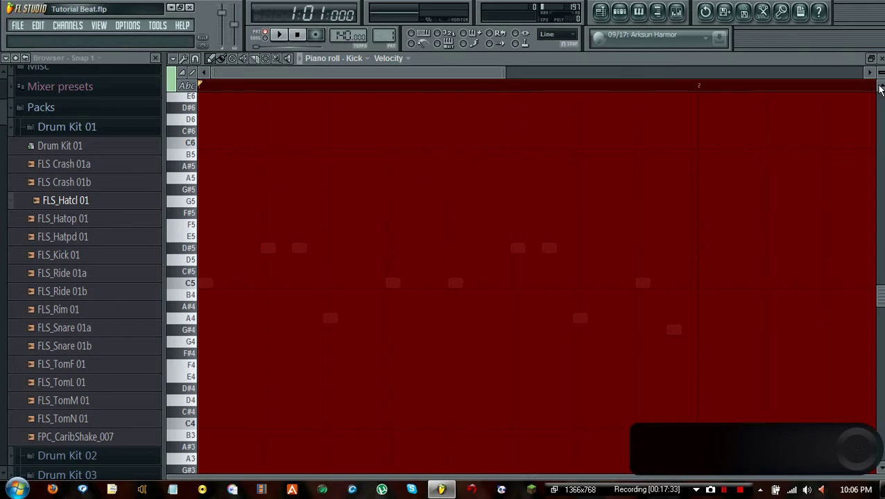
pyautogui.click(880, 58)
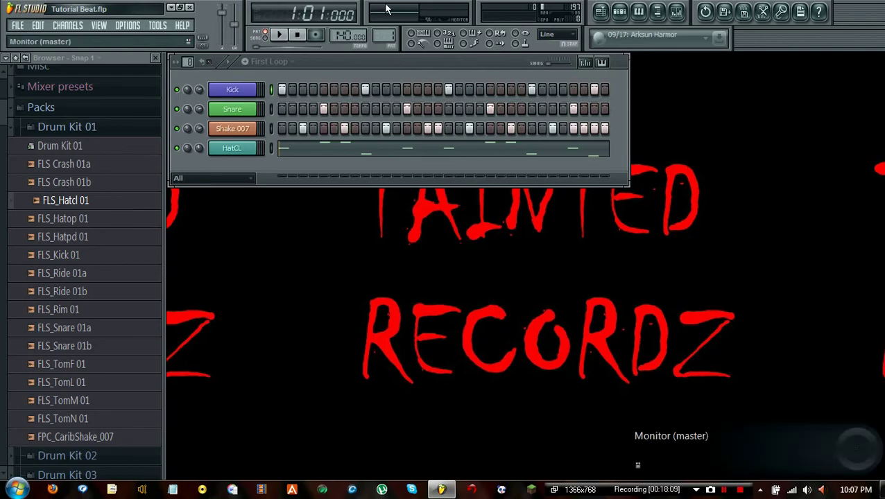
# Collapse the Hiphop Loops, Chopping and FPC drumloops folders in the Browser
pyautogui.moveTo(2, 120); pyautogui.dragTo(4, 198)
pyautogui.click(82, 352)
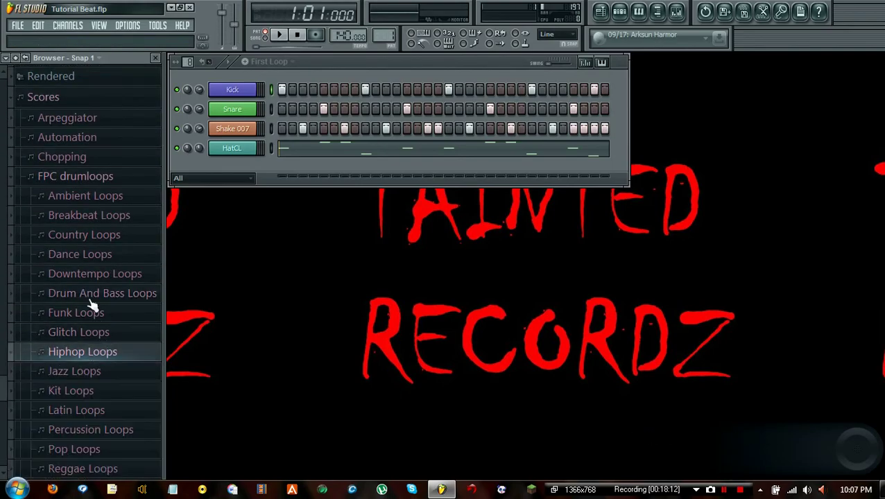
pyautogui.click(64, 156)
pyautogui.click(62, 74)
pyautogui.click(67, 94)
# Play the First Loop pattern once through, then stop playback
pyautogui.scroll(5, 84, 138)
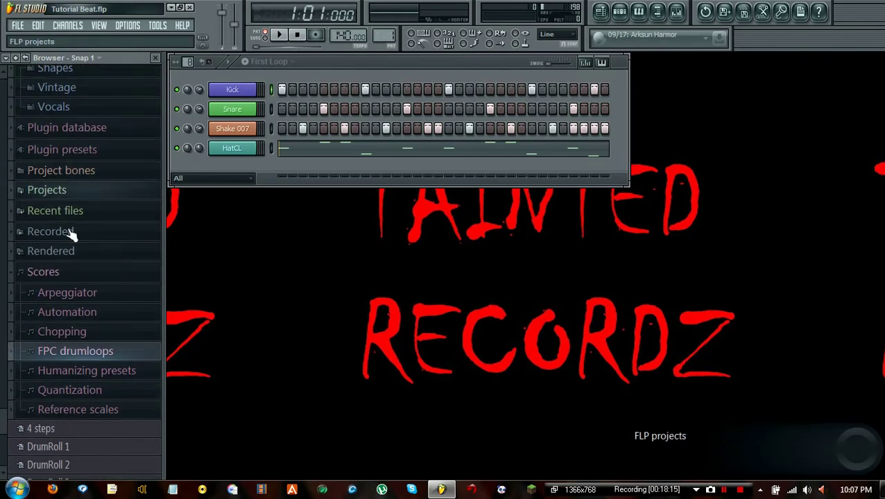
pyautogui.scroll(12, 91, 237)
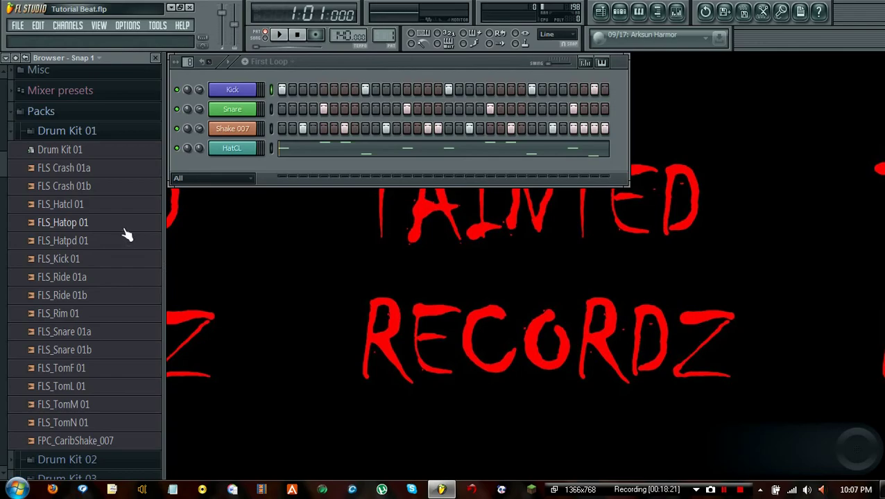
pyautogui.click(278, 35)
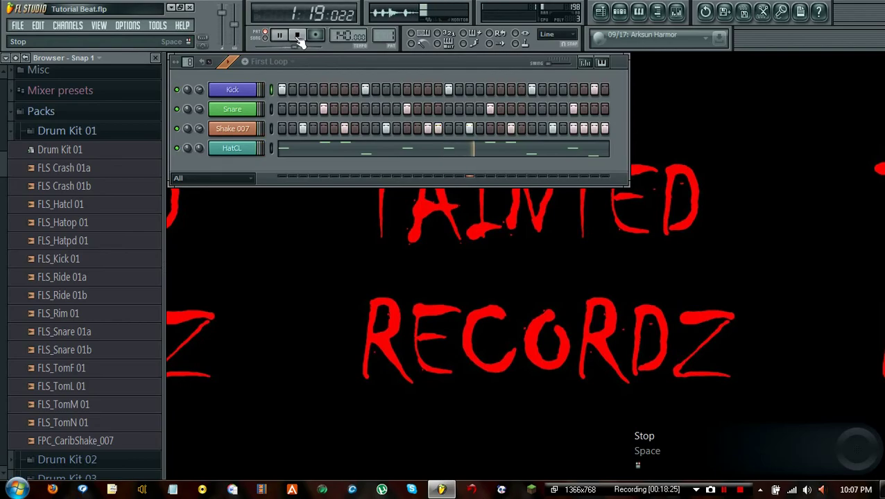
pyautogui.click(298, 36)
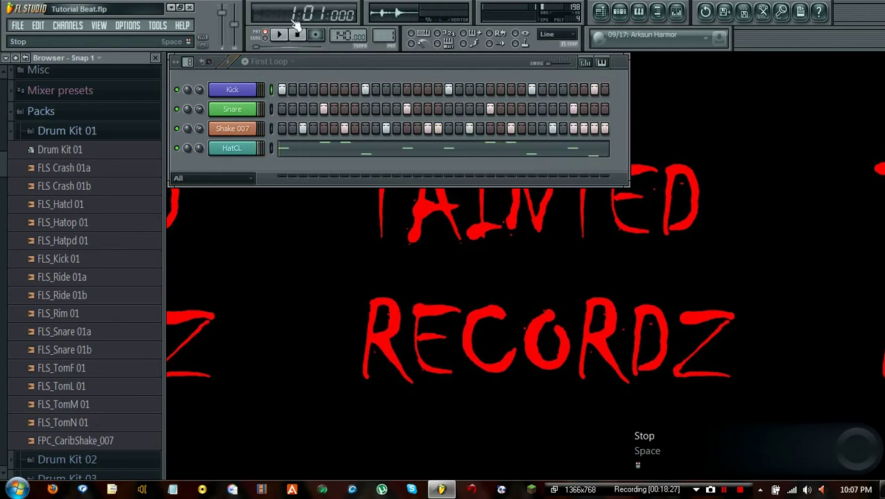